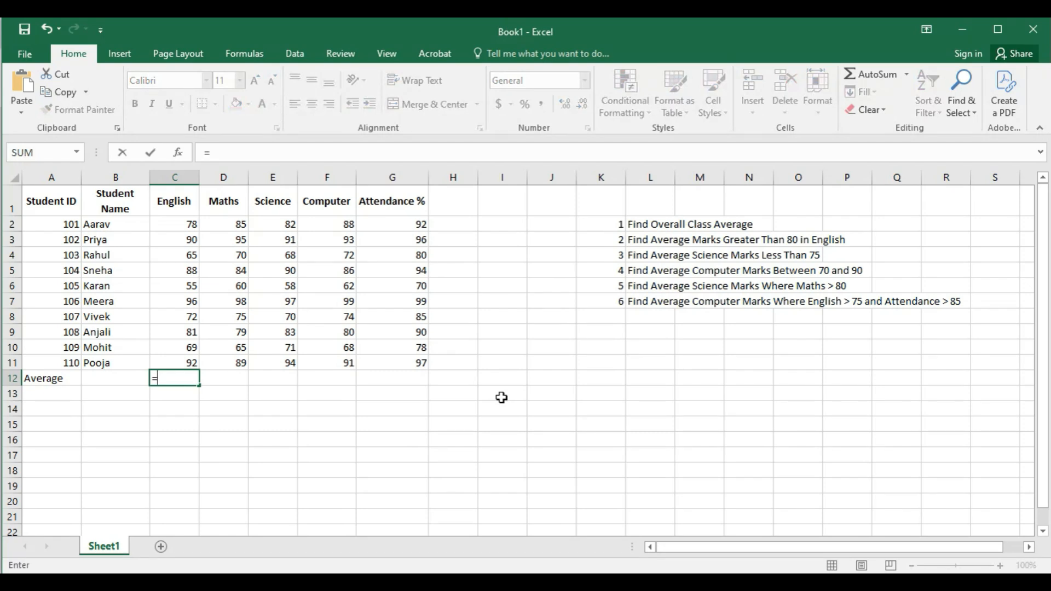
Calculate the average of the English marks C2:C11 in cell C12 with the AVERAGE function
{"action": "key", "text": "Down"}
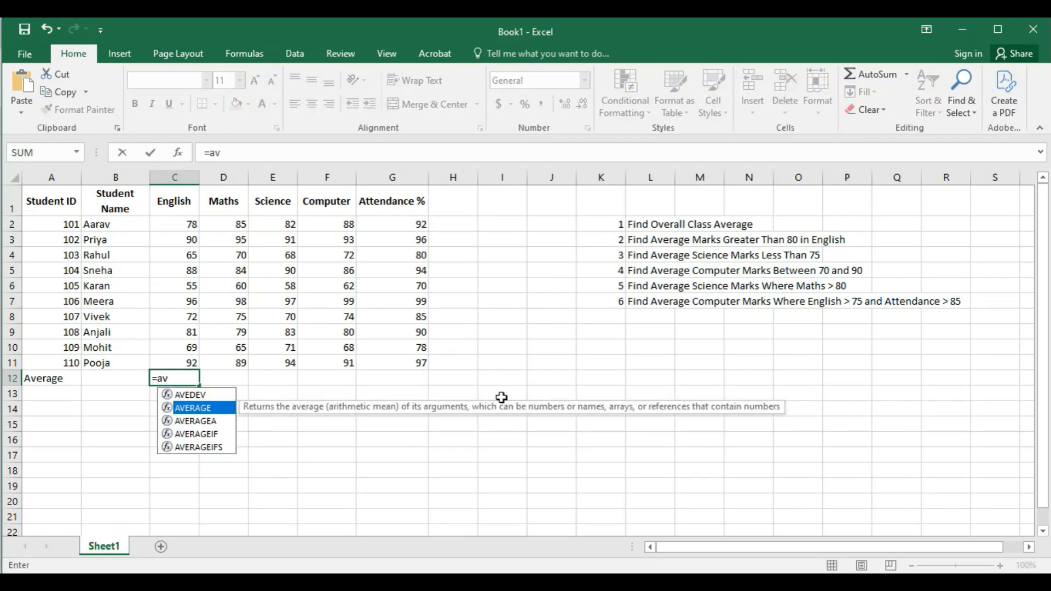
{"action": "key", "text": "Tab"}
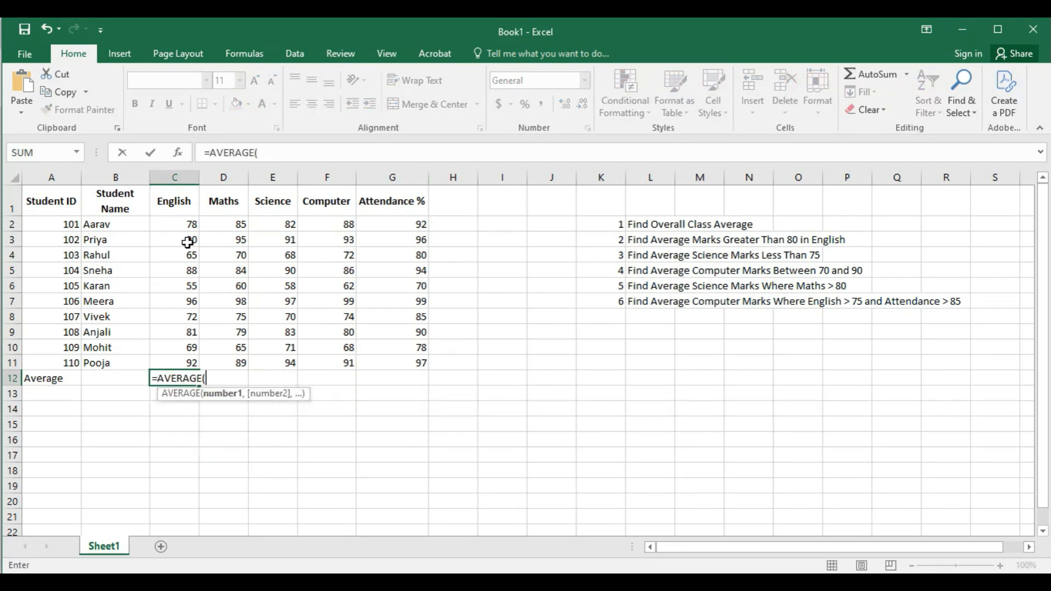
{"action": "left_click", "coordinate": [191, 222]}
{"action": "key", "text": "shift+Down"}
{"action": "key", "text": "shift+Down"}
{"action": "key", "text": "shift+Down"}
{"action": "key", "text": "shift+Down"}
{"action": "key", "text": "shift+Down"}
{"action": "key", "text": "shift+Down"}
{"action": "key", "text": "shift+Down"}
{"action": "key", "text": "shift+Down"}
{"action": "key", "text": "shift+Down"}
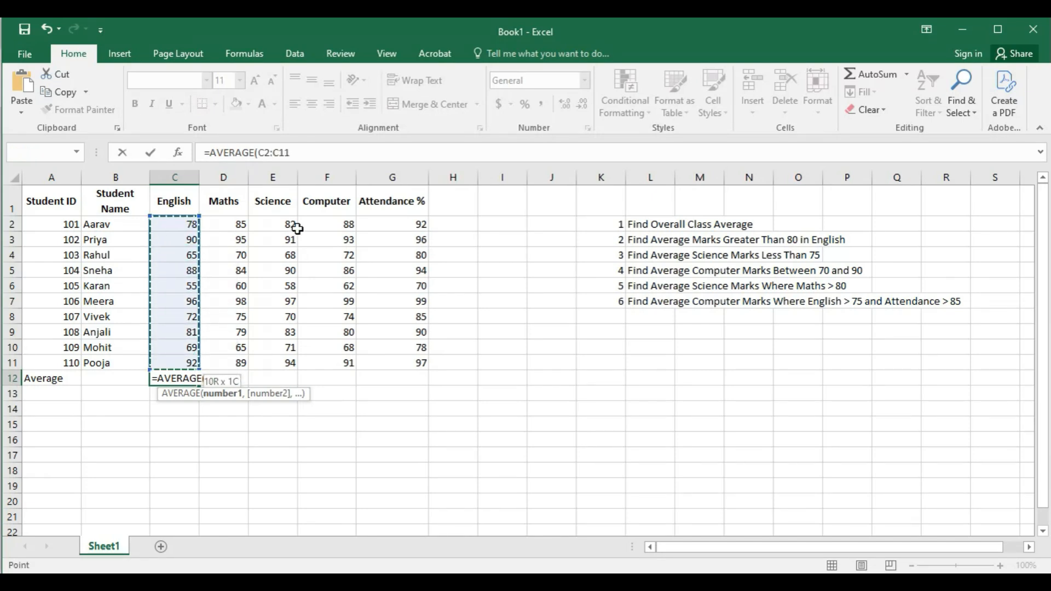
{"action": "type", "text": ")"}
{"action": "key", "text": "Return"}
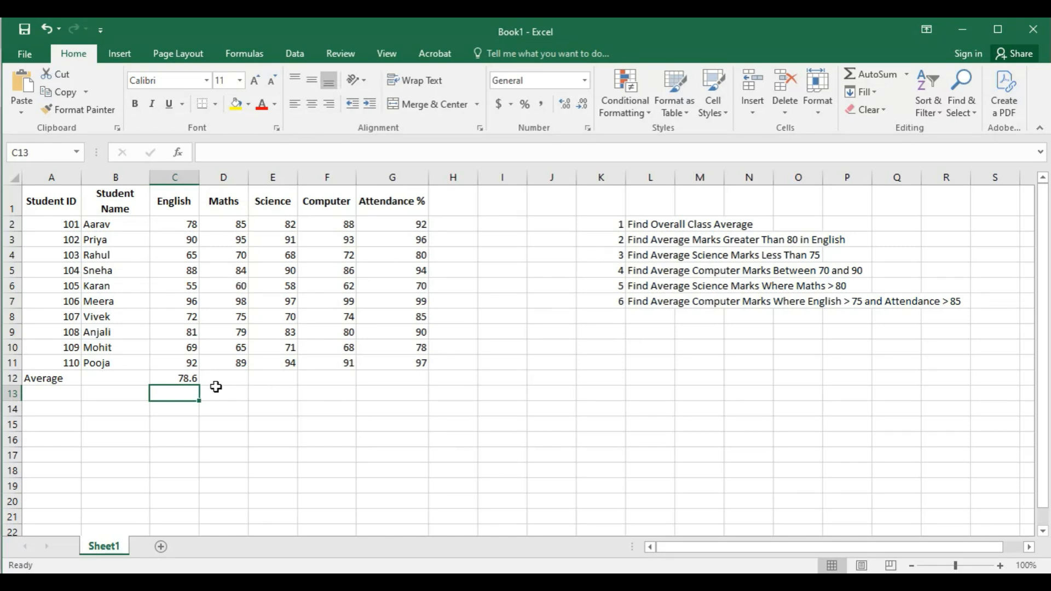
Copy the average formula from C12 across to G12 for the Maths, Science, Computer and Attendance columns
{"action": "left_click", "coordinate": [192, 377]}
{"action": "left_click_drag", "start_coordinate": [198, 385], "coordinate": [437, 382]}
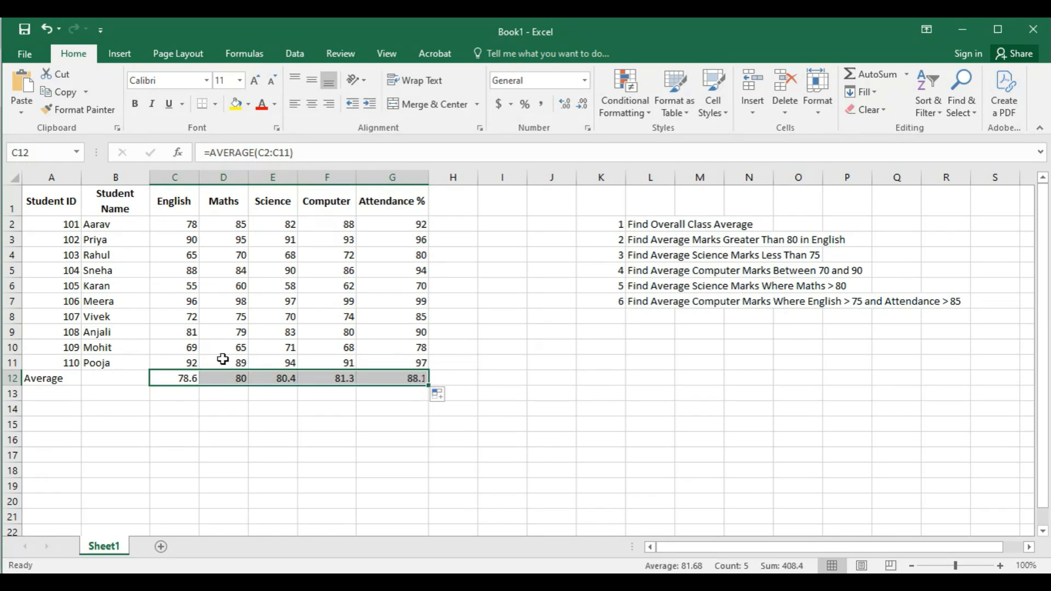
{"action": "left_click", "coordinate": [500, 362]}
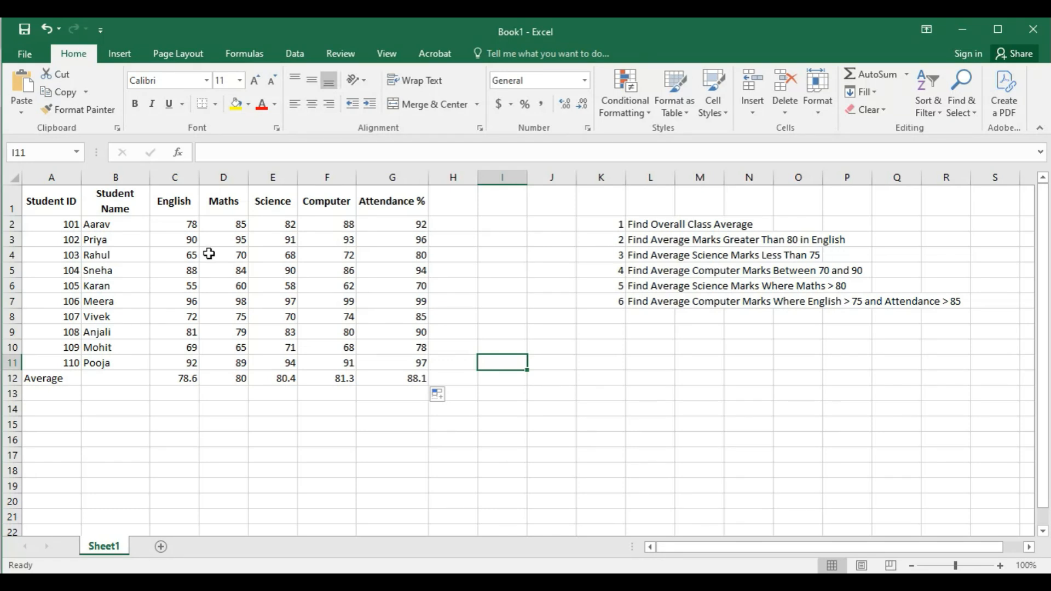
In C14, average the English marks C2:C11 that meet the criterion ">=80" with AVERAGEIF
{"action": "left_click", "coordinate": [176, 409]}
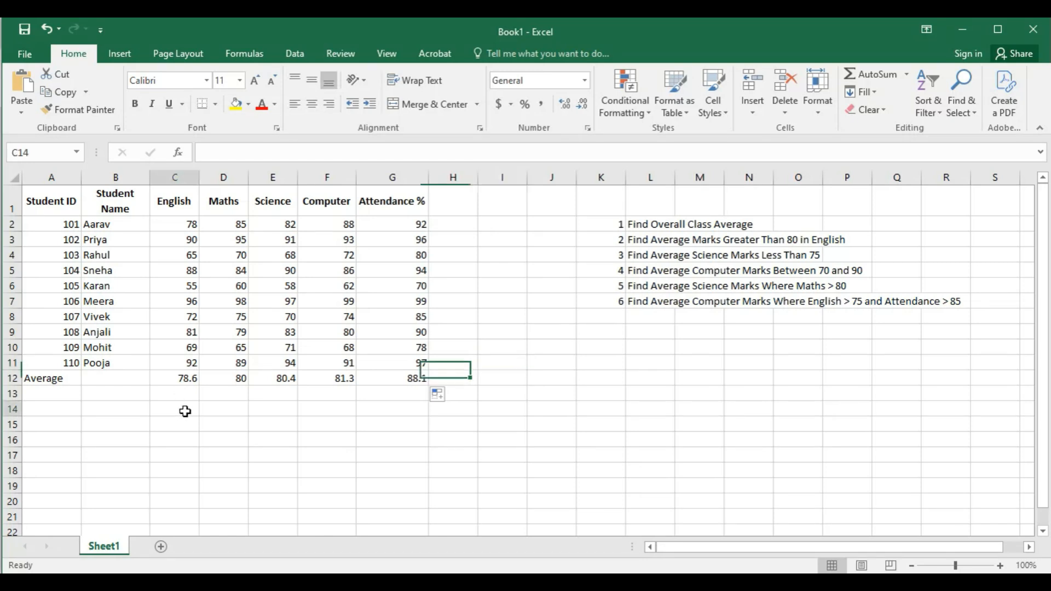
{"action": "type", "text": "=av"}
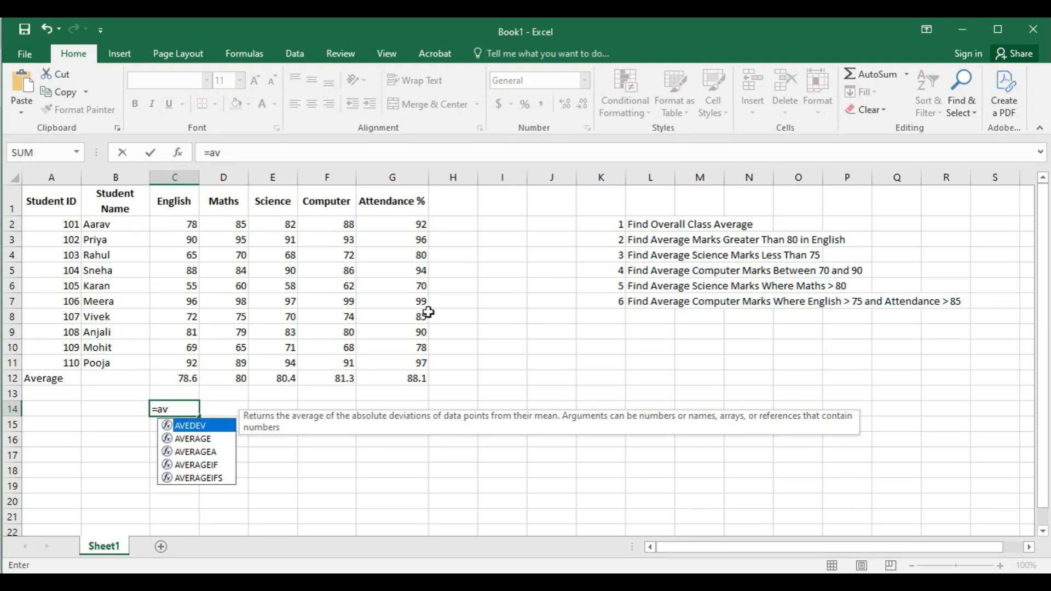
{"action": "key", "text": "Down"}
{"action": "key", "text": "Down"}
{"action": "key", "text": "Down"}
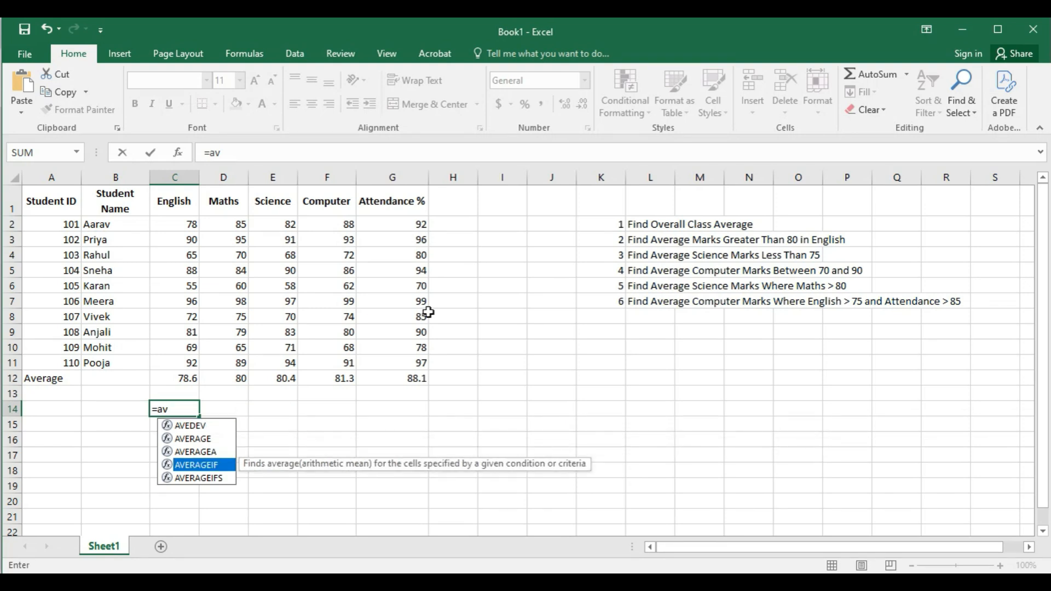
{"action": "key", "text": "Tab"}
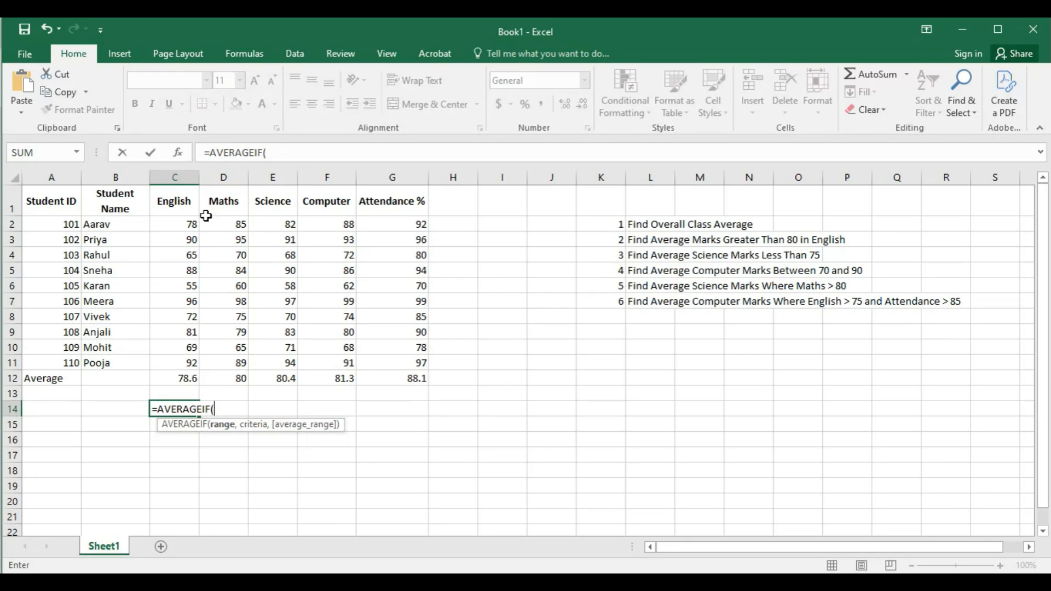
{"action": "left_click", "coordinate": [189, 224]}
{"action": "left_click_drag", "start_coordinate": [189, 225], "coordinate": [192, 363]}
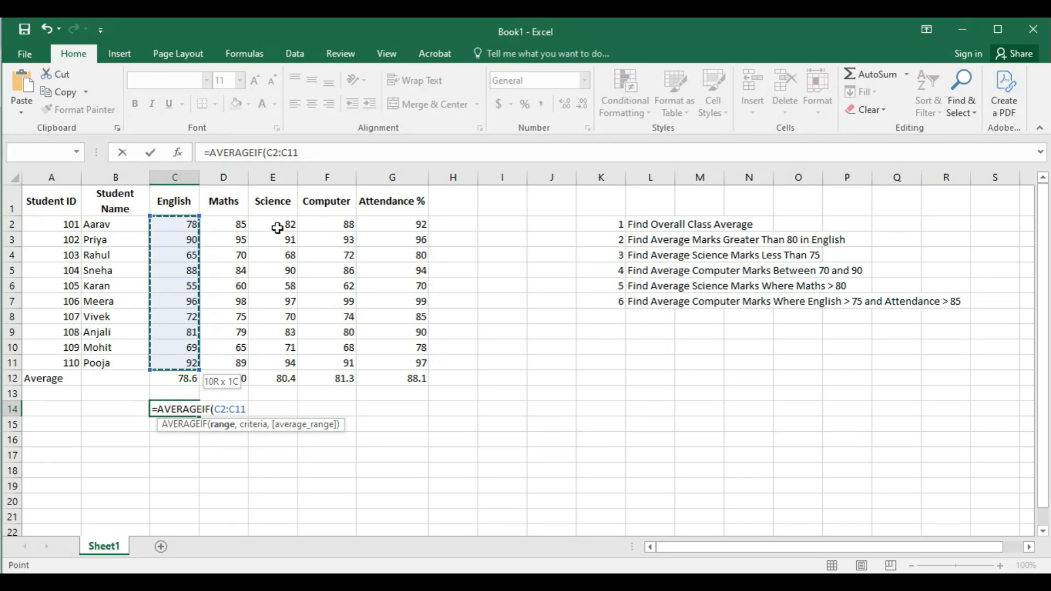
{"action": "type", "text": ",\">="}
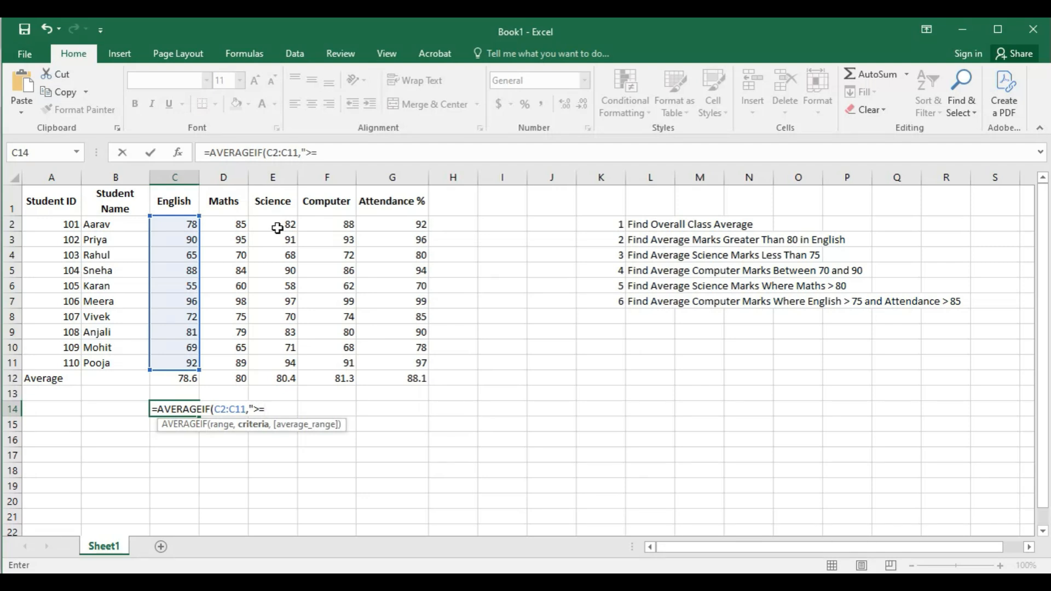
{"action": "type", "text": "80"}
{"action": "key", "text": "Return"}
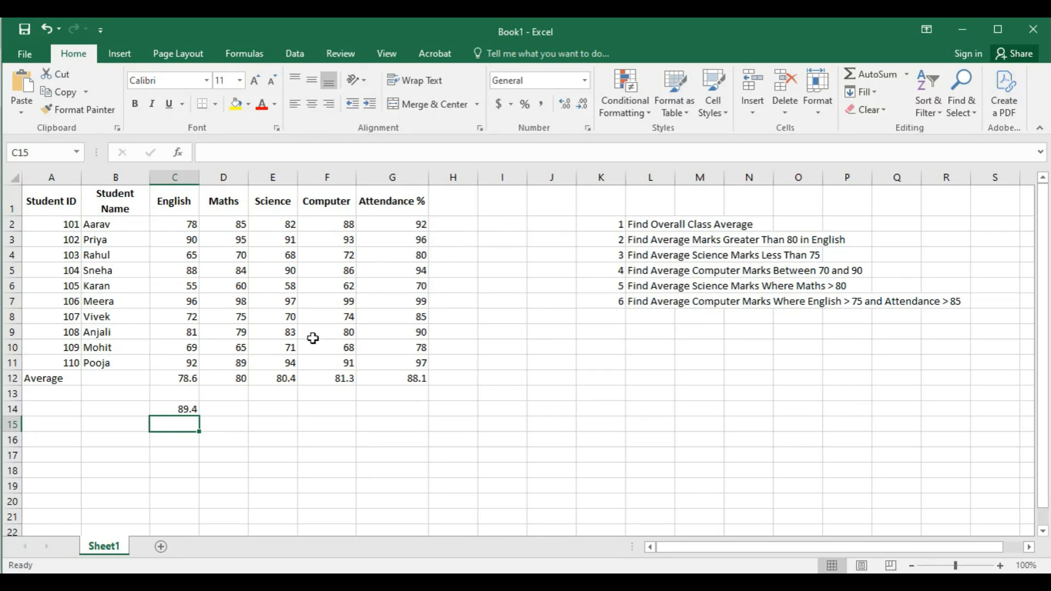
In E14, average the Science marks E2:E11 that meet the criterion "<=75" with AVERAGEIF
{"action": "left_click", "coordinate": [278, 411]}
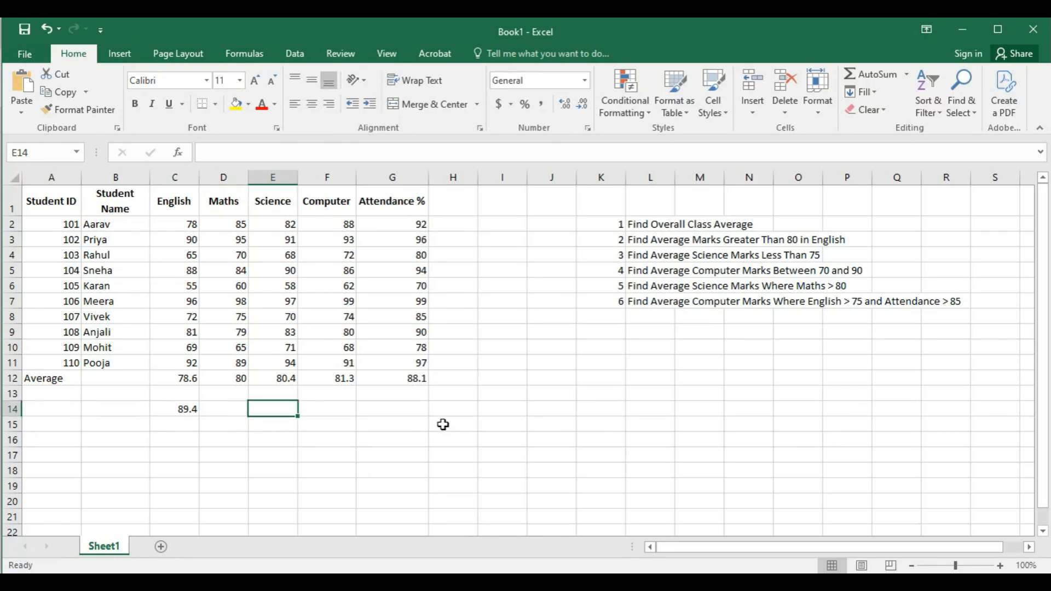
{"action": "type", "text": "=av"}
{"action": "key", "text": "Down"}
{"action": "key", "text": "Down"}
{"action": "key", "text": "Down"}
{"action": "key", "text": "Tab"}
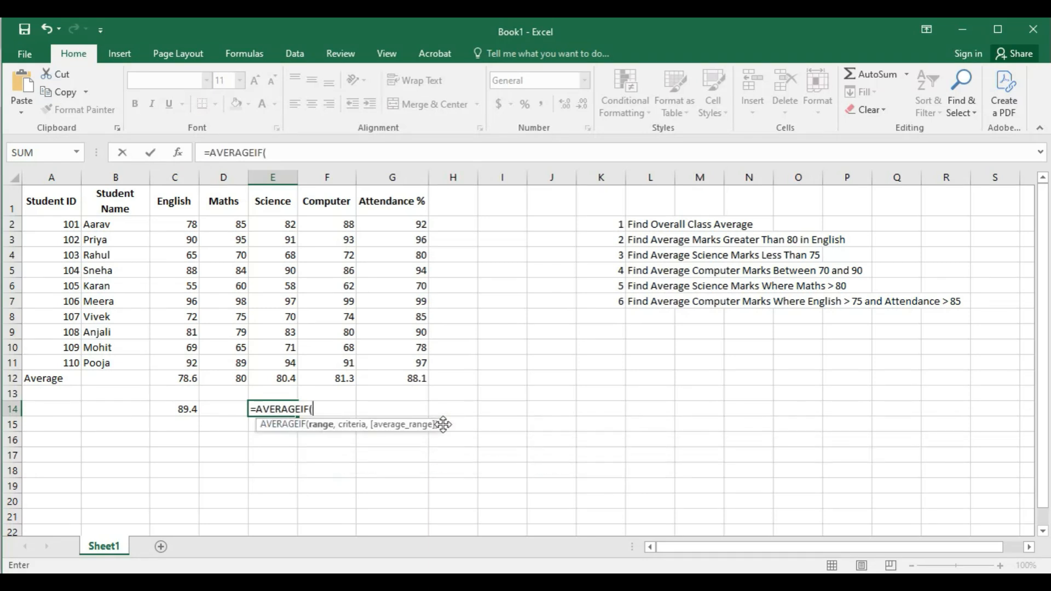
{"action": "left_click", "coordinate": [290, 223]}
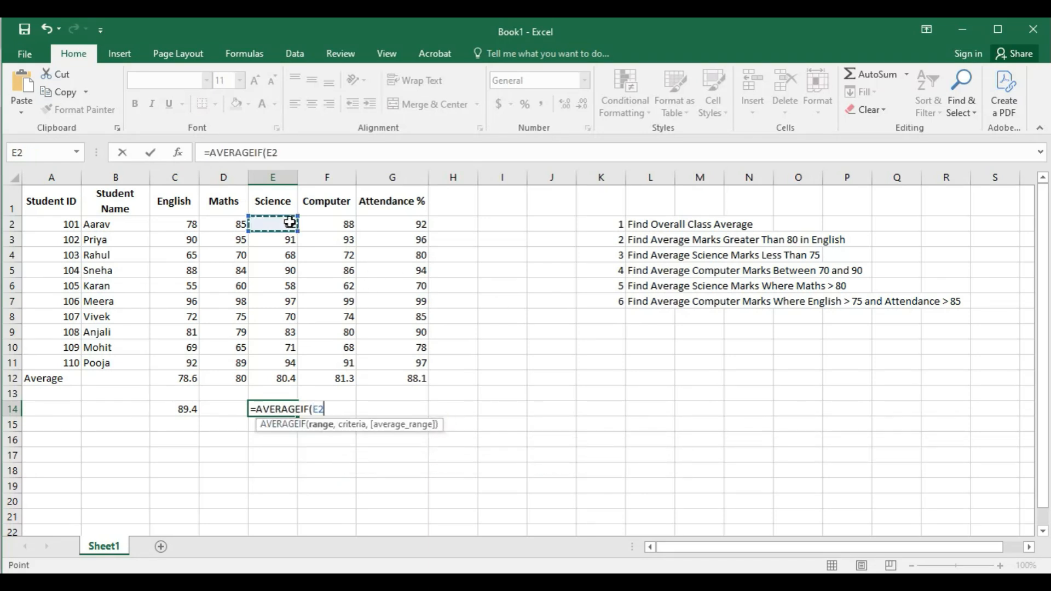
{"action": "key", "text": "shift+Down"}
{"action": "key", "text": "shift+Down"}
{"action": "key", "text": "shift+Down"}
{"action": "key", "text": "shift+Down"}
{"action": "key", "text": "shift+Down"}
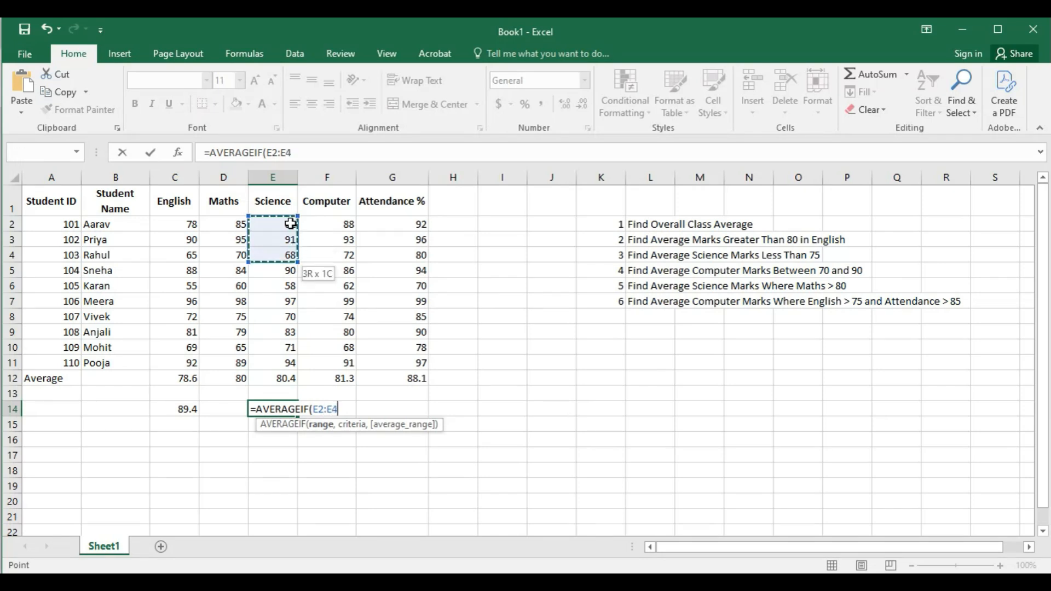
{"action": "key", "text": "shift+Down"}
{"action": "key", "text": "shift+Down"}
{"action": "key", "text": "shift+Down"}
{"action": "key", "text": "shift+Down"}
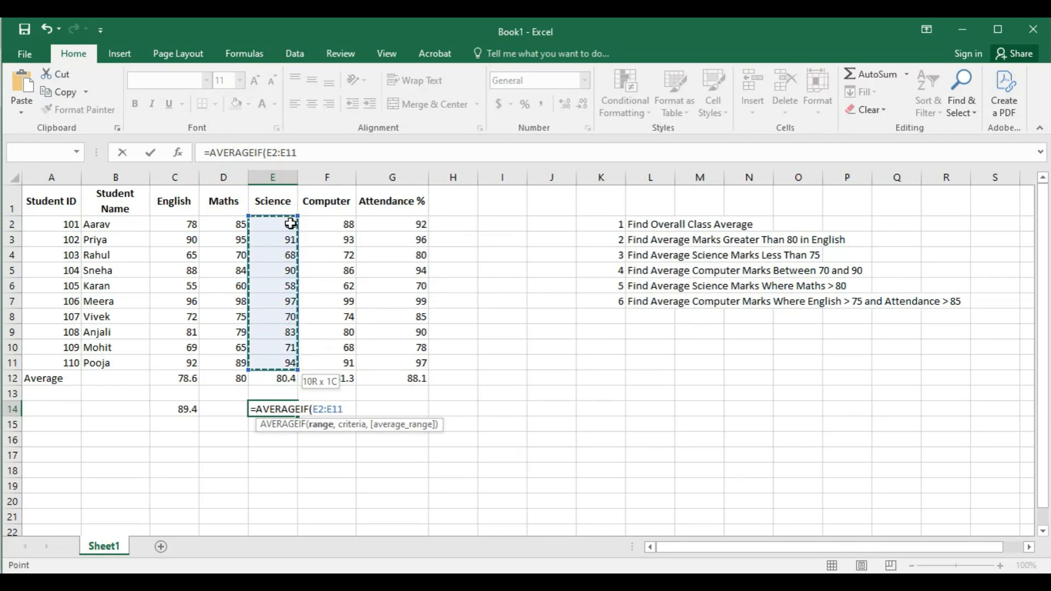
{"action": "type", "text": ","}
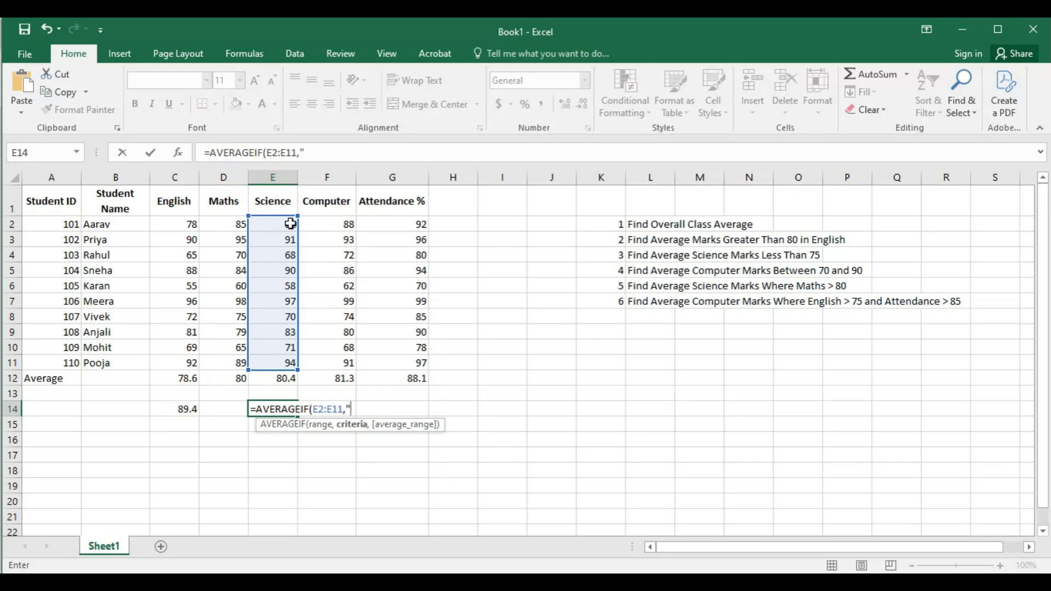
{"action": "type", "text": "\"<=75"}
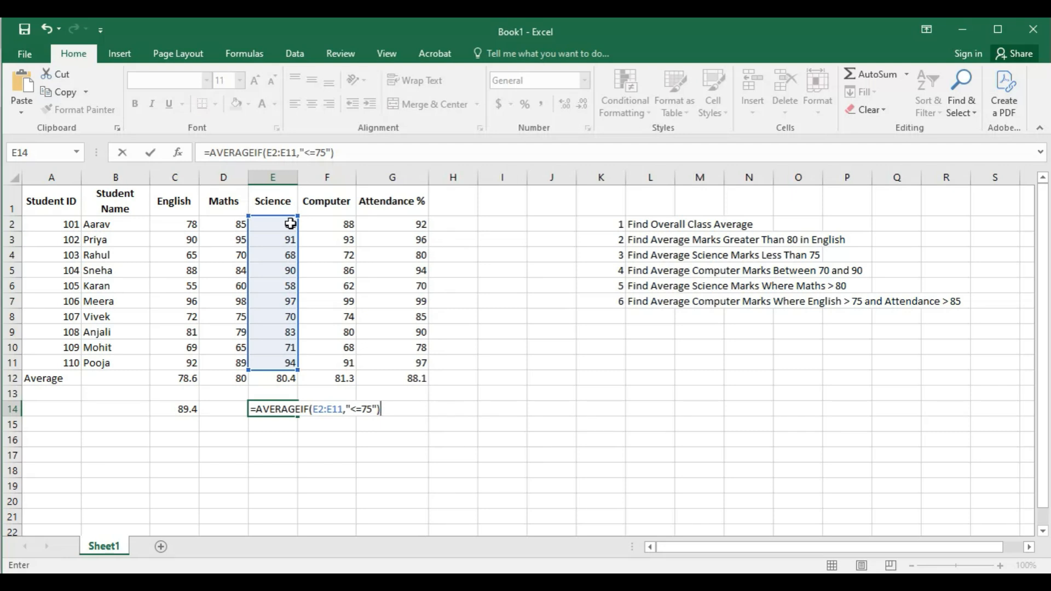
{"action": "key", "text": "Return"}
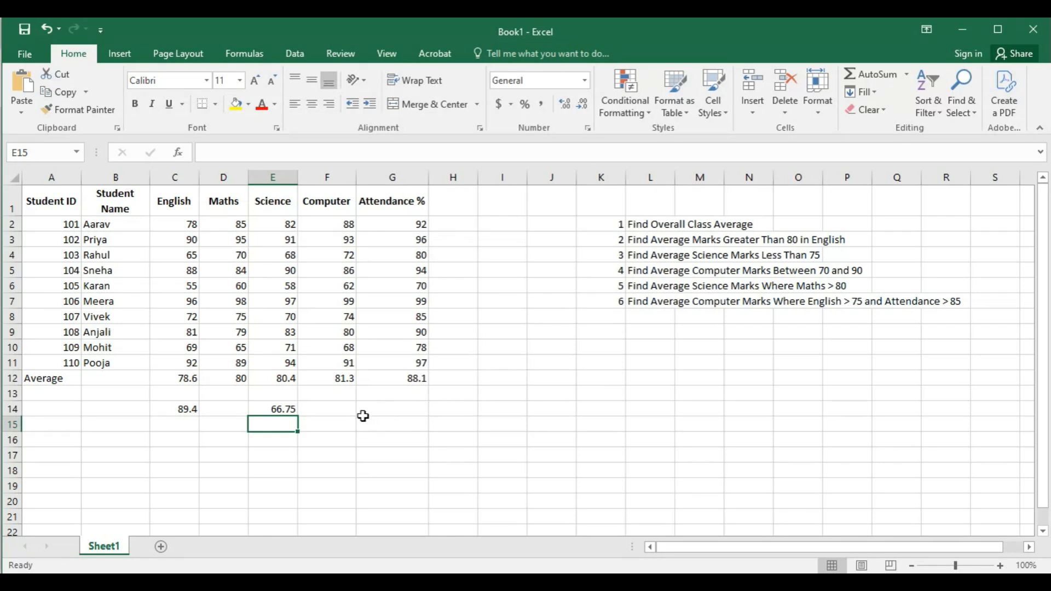
Begin an AVERAGEIFS formula in G14 with the Computer marks F2:F11 as the average range
{"action": "left_click", "coordinate": [402, 412]}
{"action": "type", "text": "="}
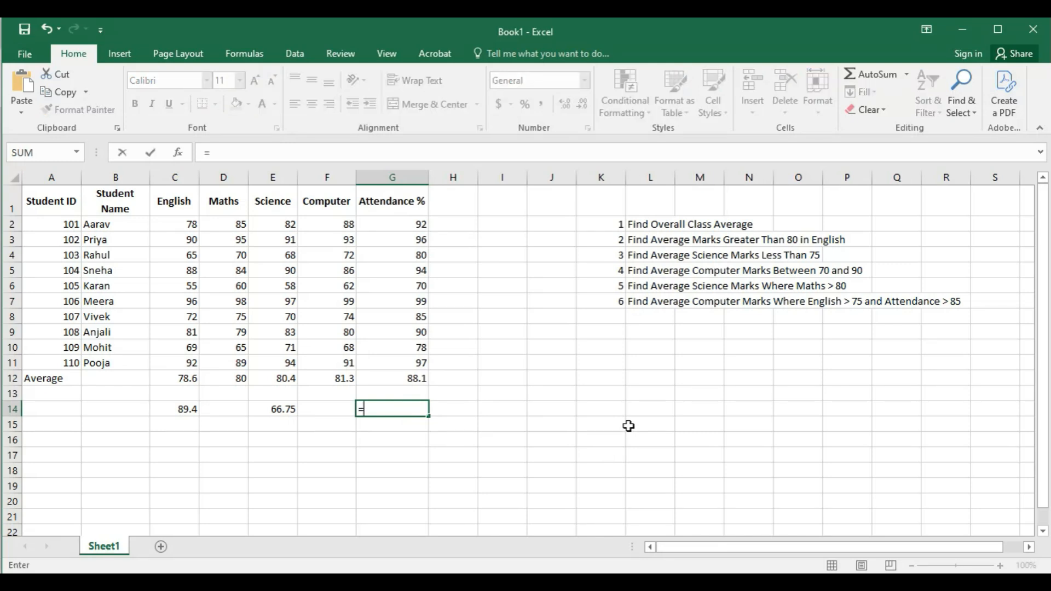
{"action": "type", "text": "av"}
{"action": "key", "text": "Down"}
{"action": "key", "text": "Down"}
{"action": "key", "text": "Down"}
{"action": "key", "text": "Down"}
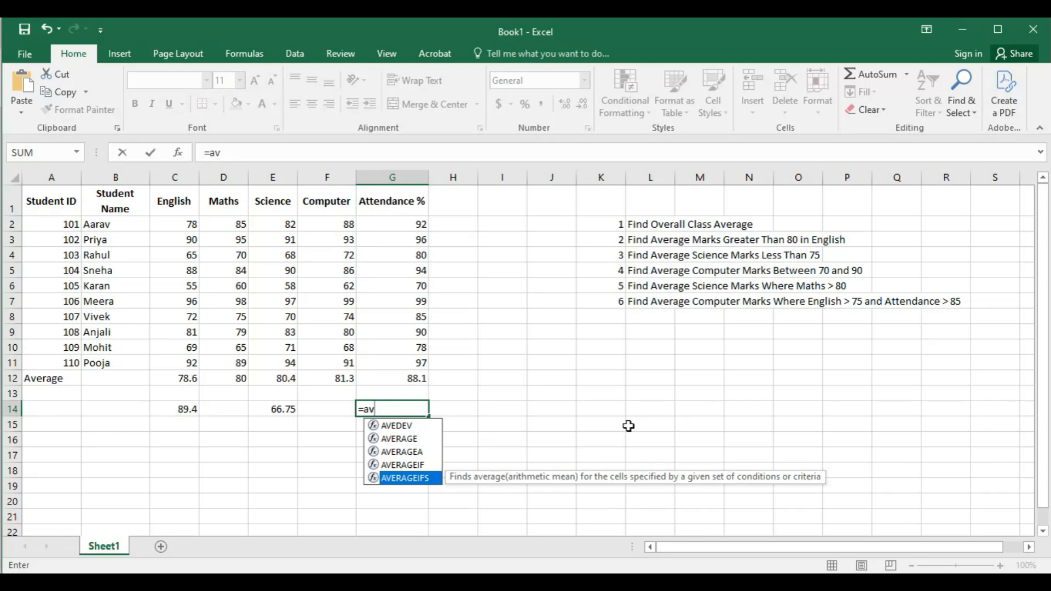
{"action": "key", "text": "Tab"}
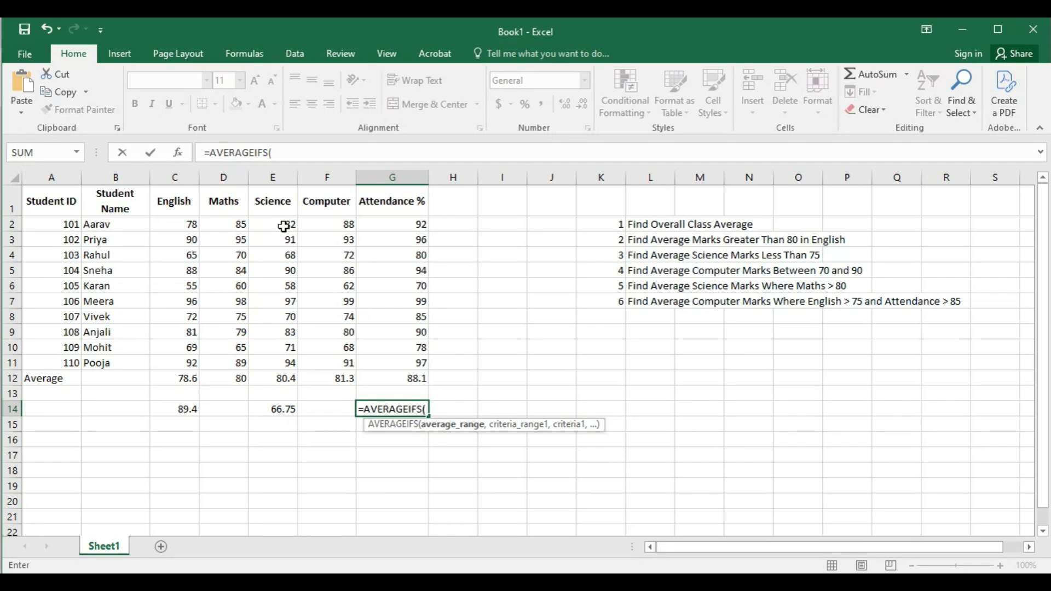
{"action": "left_click", "coordinate": [340, 227]}
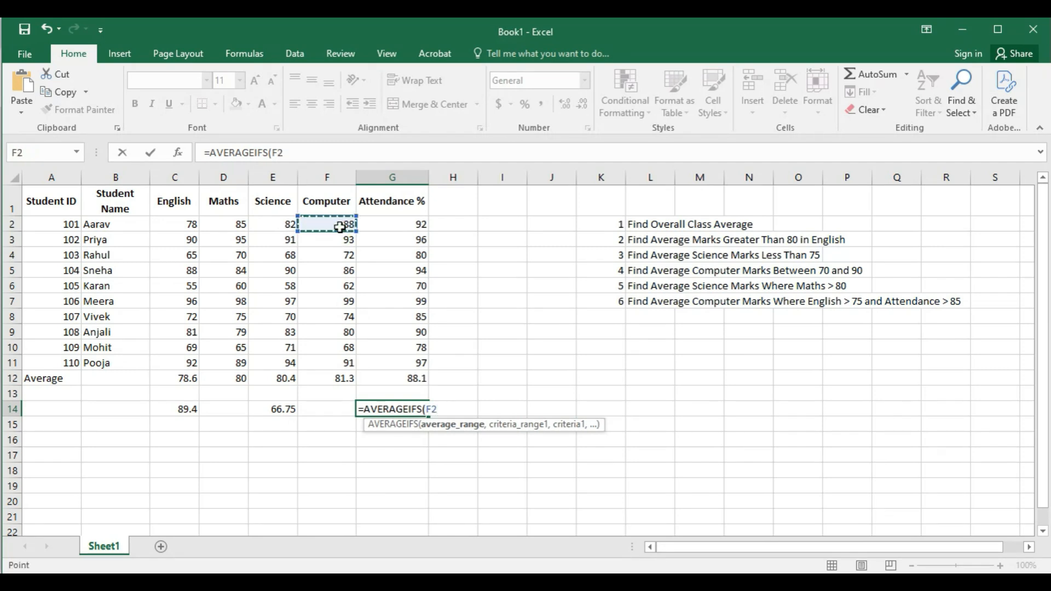
{"action": "key", "text": "shift+Down"}
{"action": "key", "text": "shift+Down"}
{"action": "key", "text": "shift+Down"}
{"action": "key", "text": "shift+Down"}
{"action": "key", "text": "shift+Down"}
{"action": "key", "text": "shift+Down"}
{"action": "key", "text": "shift+Down"}
{"action": "key", "text": "shift+Down"}
{"action": "key", "text": "shift+Down"}
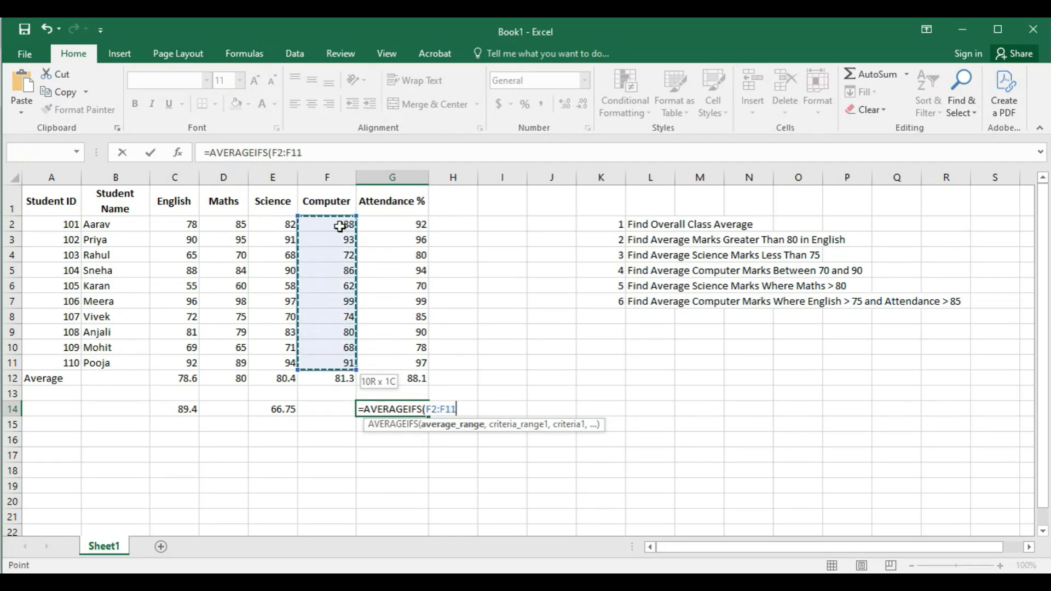
{"action": "type", "text": ","}
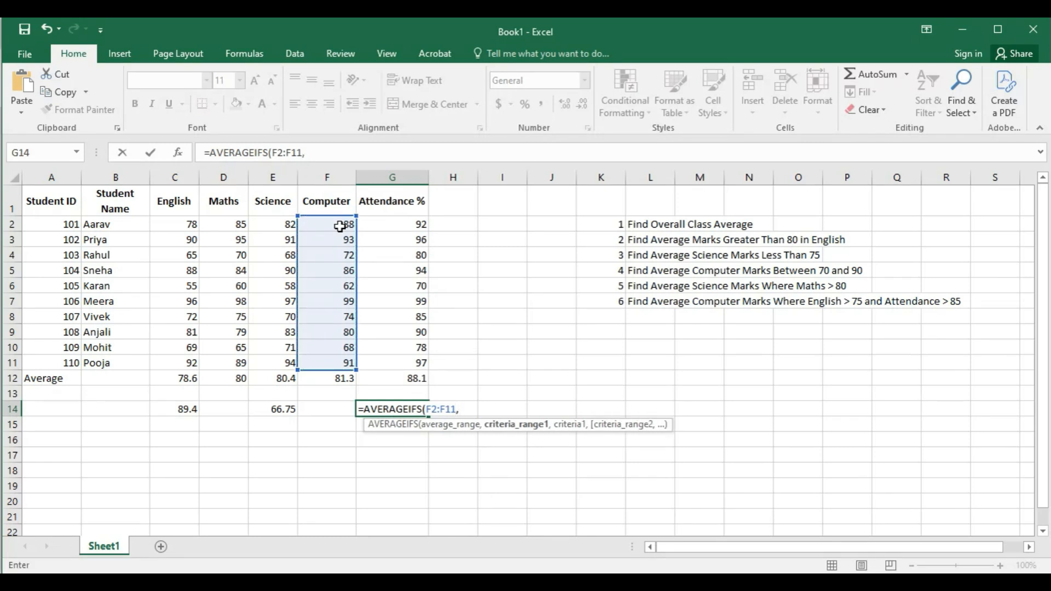
Add the first condition to the AVERAGEIFS formula: criteria range F2:F11 with the criterion ">=70"
{"action": "left_click", "coordinate": [345, 226]}
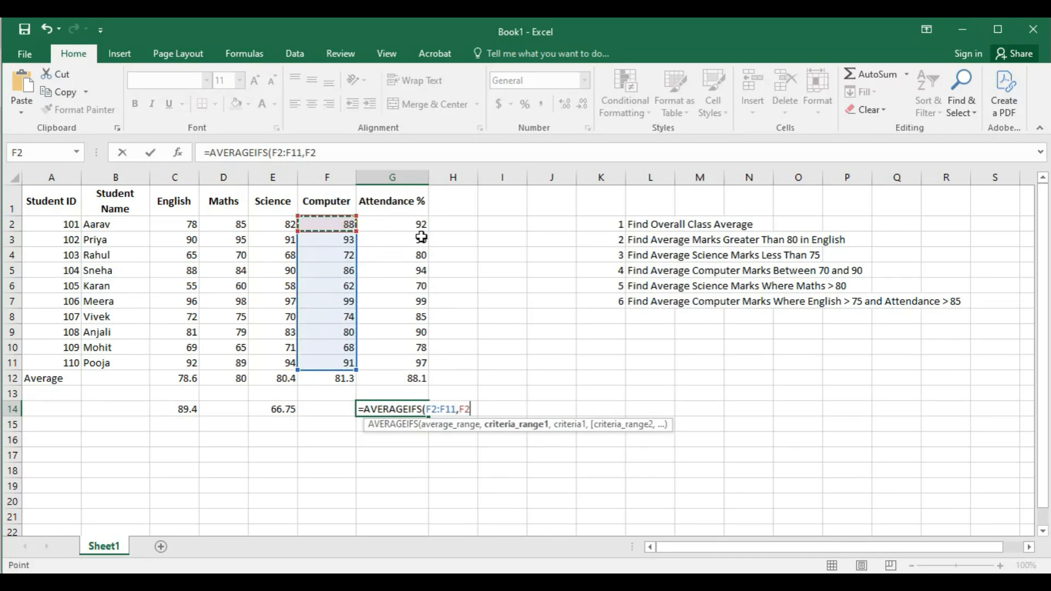
{"action": "key", "text": "shift+Down"}
{"action": "key", "text": "shift+Down"}
{"action": "key", "text": "shift+Down"}
{"action": "key", "text": "shift+Down"}
{"action": "key", "text": "shift+Down"}
{"action": "key", "text": "shift+Down"}
{"action": "key", "text": "shift+Down"}
{"action": "key", "text": "shift+Down"}
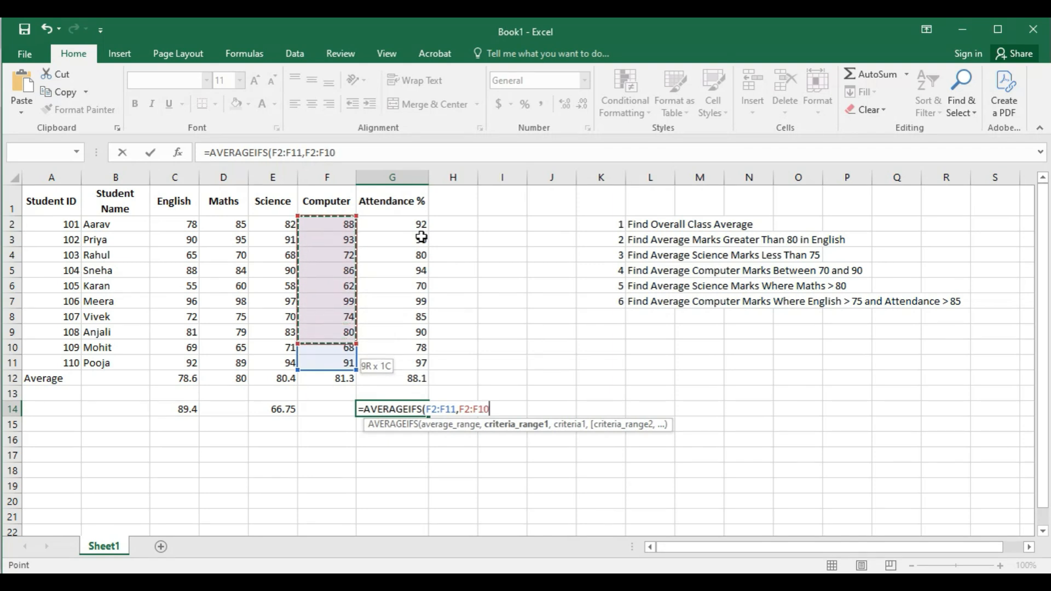
{"action": "key", "text": "shift+Down"}
{"action": "type", "text": ","}
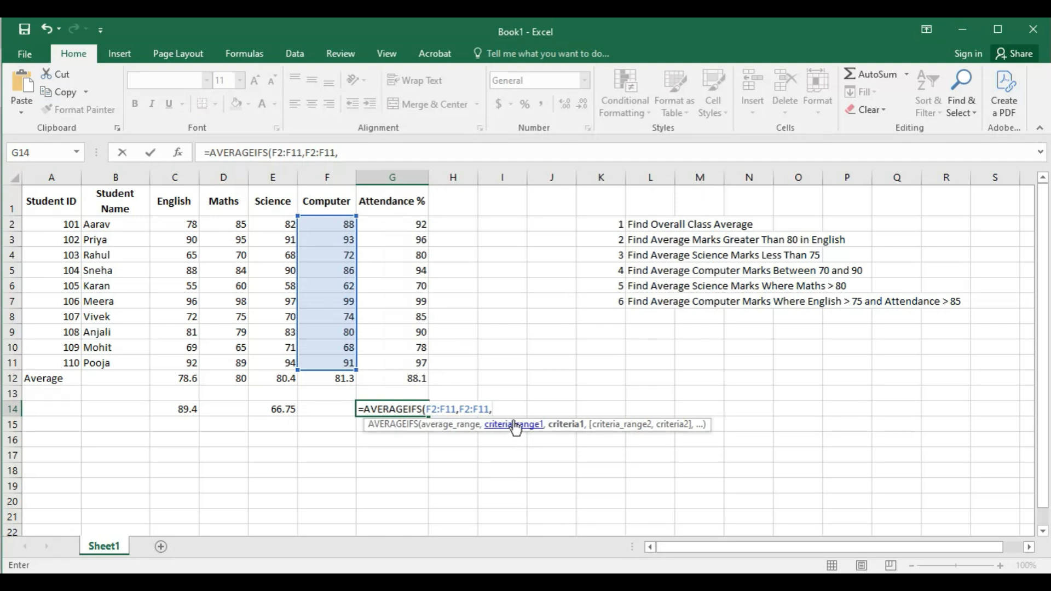
{"action": "type", "text": "\">=70\","}
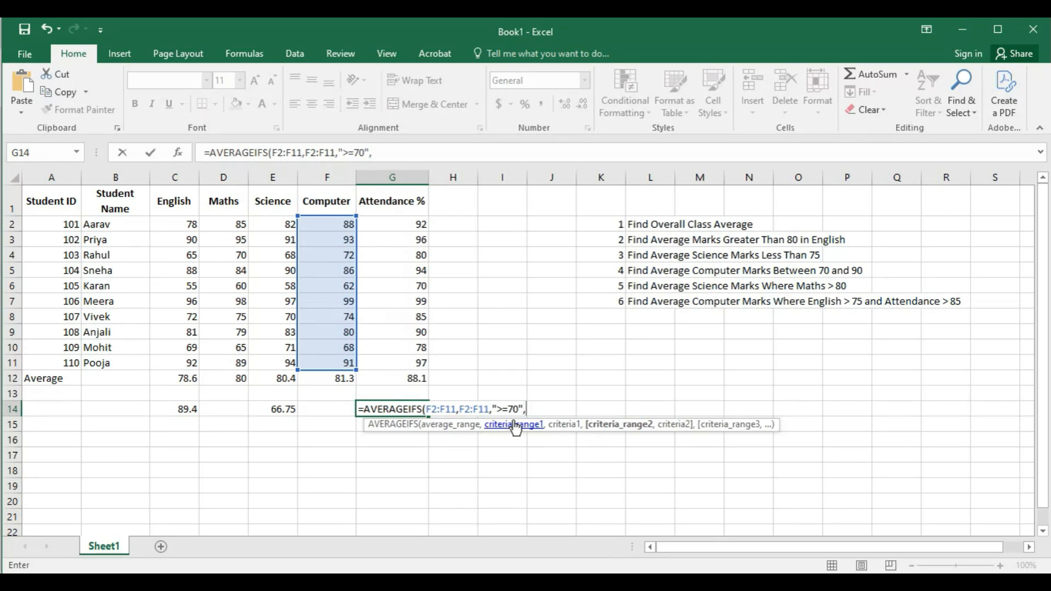
Add the second condition, F2:F11 with the criterion "<=90", and complete the AVERAGEIFS formula in G14
{"action": "left_click", "coordinate": [338, 227]}
{"action": "left_click_drag", "start_coordinate": [337, 227], "coordinate": [341, 362]}
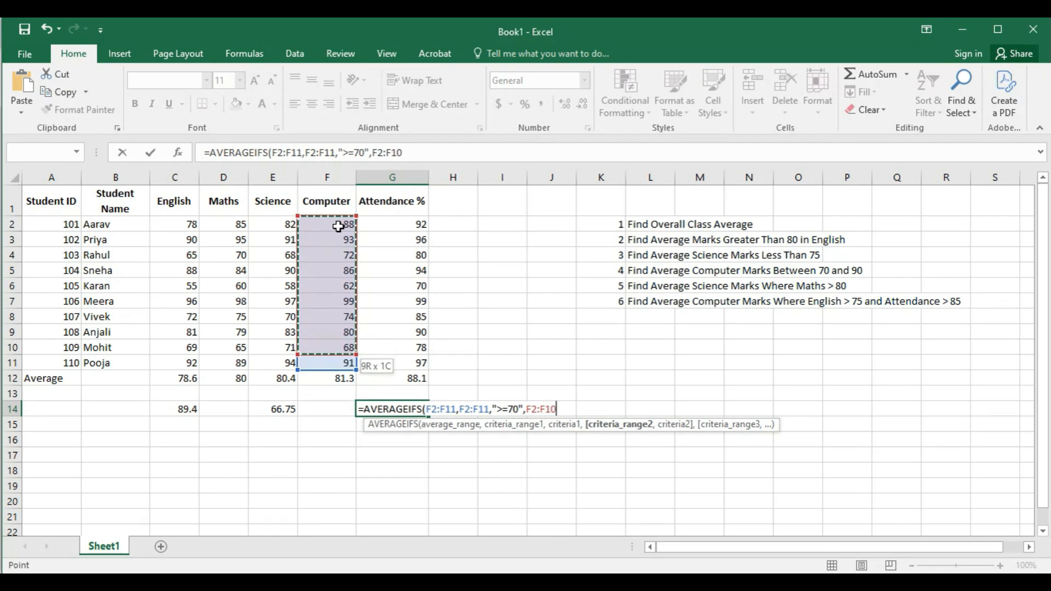
{"action": "type", "text": ",\"<="}
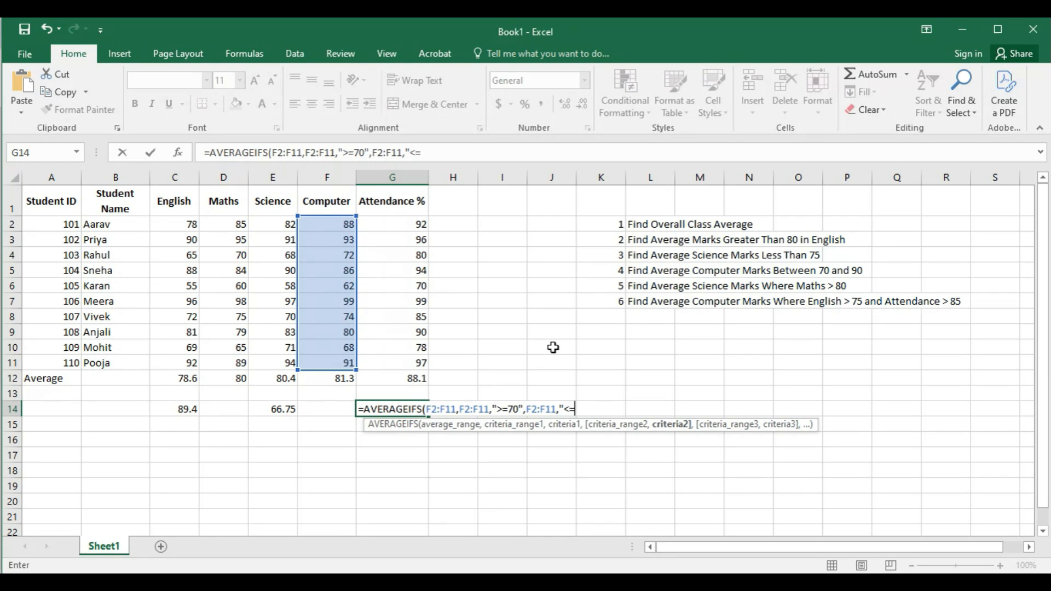
{"action": "type", "text": "90)"}
{"action": "key", "text": "Return"}
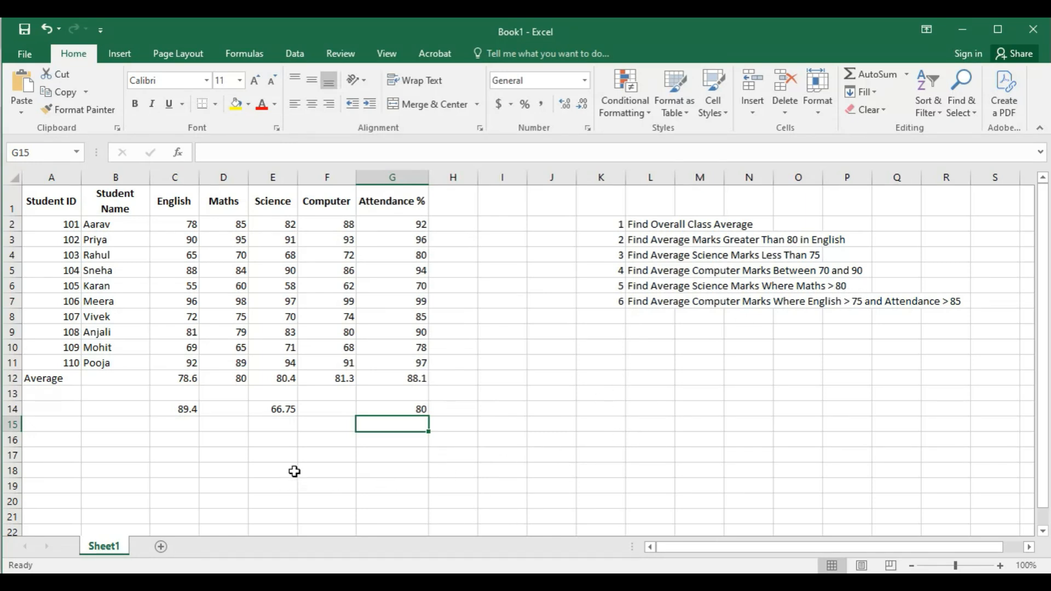
Begin an AVERAGEIFS formula in F17 with the Science marks E2:E11 as the average range
{"action": "left_click", "coordinate": [312, 457]}
{"action": "type", "text": "=av"}
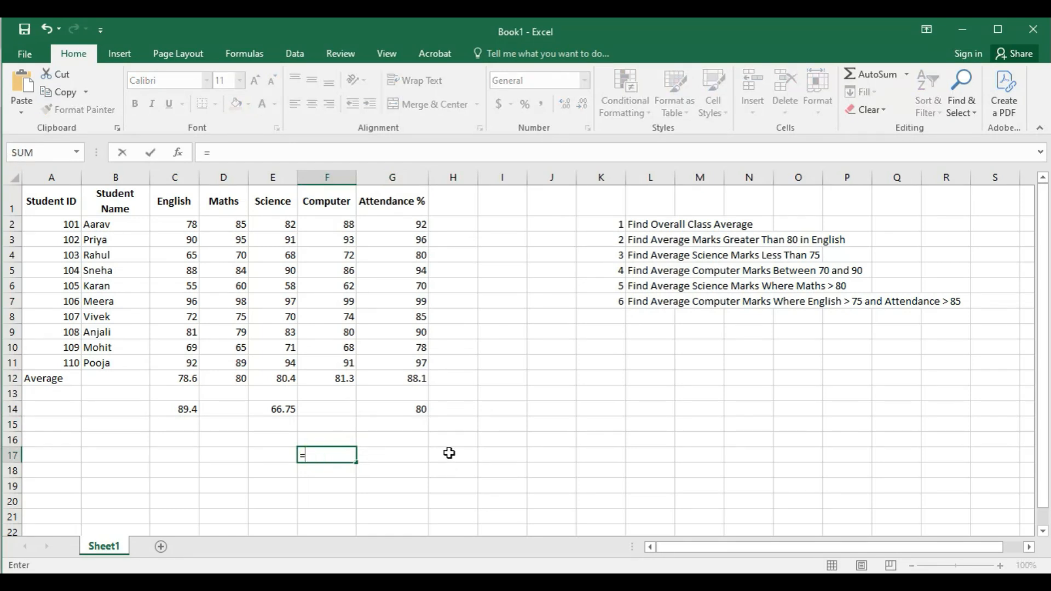
{"action": "key", "text": "Down"}
{"action": "key", "text": "Down"}
{"action": "key", "text": "Down"}
{"action": "key", "text": "Down"}
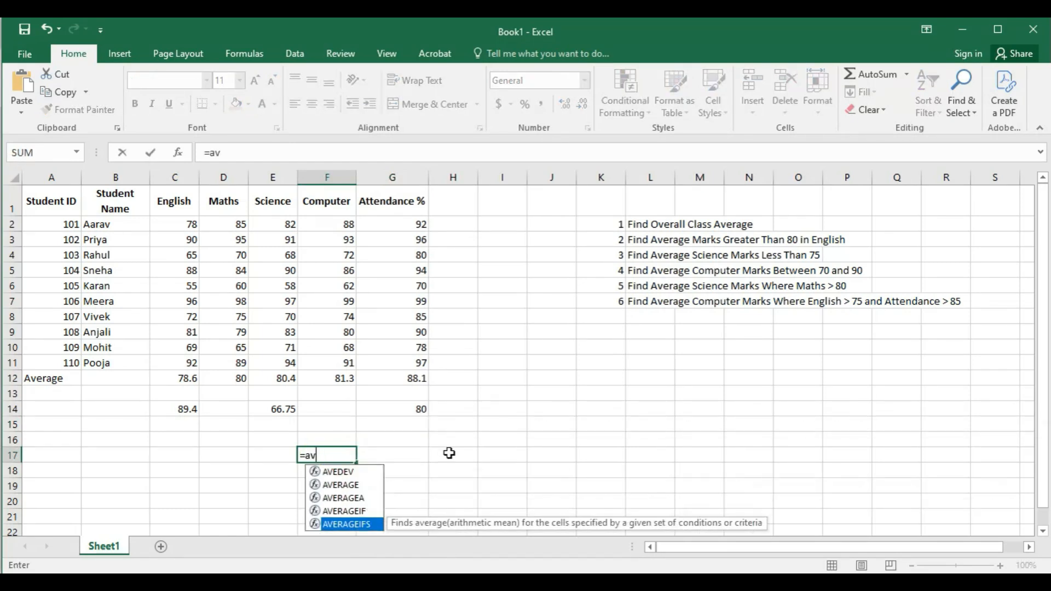
{"action": "key", "text": "Tab"}
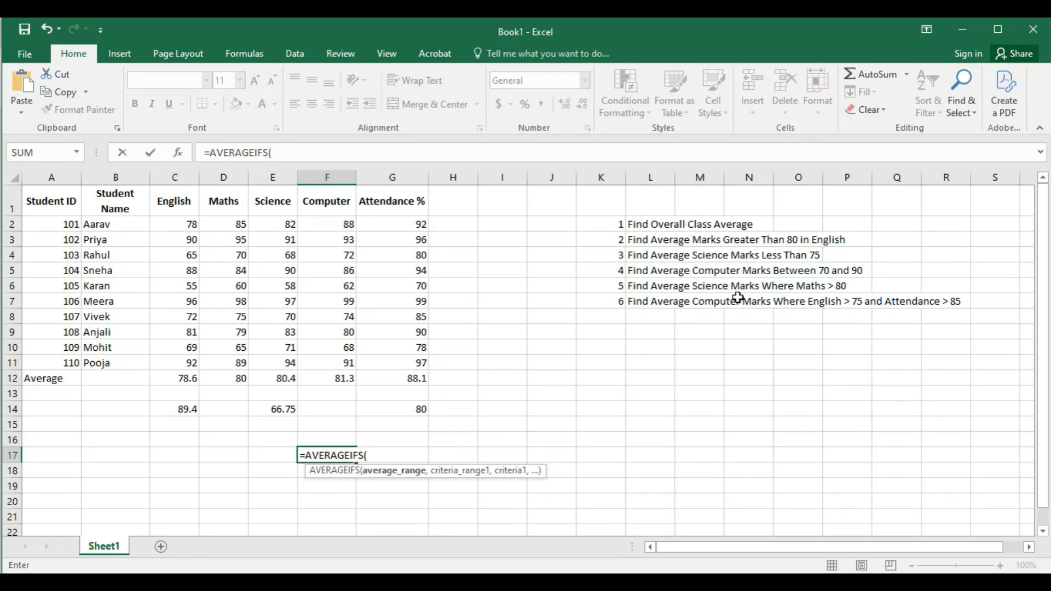
{"action": "left_click", "coordinate": [278, 228]}
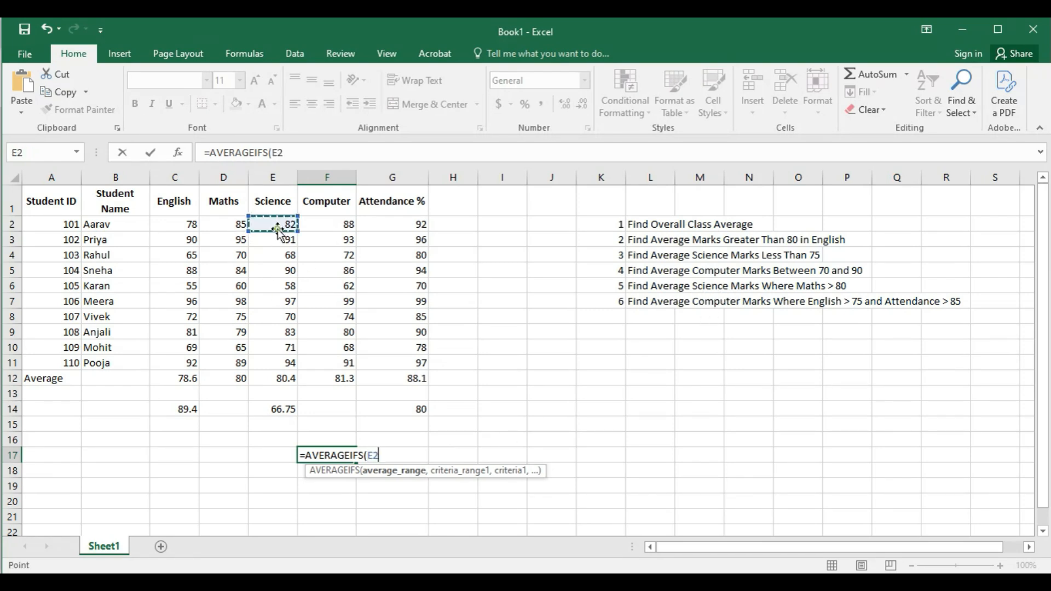
{"action": "key", "text": "shift+Down"}
{"action": "key", "text": "shift+Down"}
{"action": "key", "text": "shift+Down"}
{"action": "key", "text": "shift+Down"}
{"action": "key", "text": "shift+Down"}
{"action": "key", "text": "shift+Down"}
{"action": "key", "text": "shift+Down"}
{"action": "key", "text": "shift+Down"}
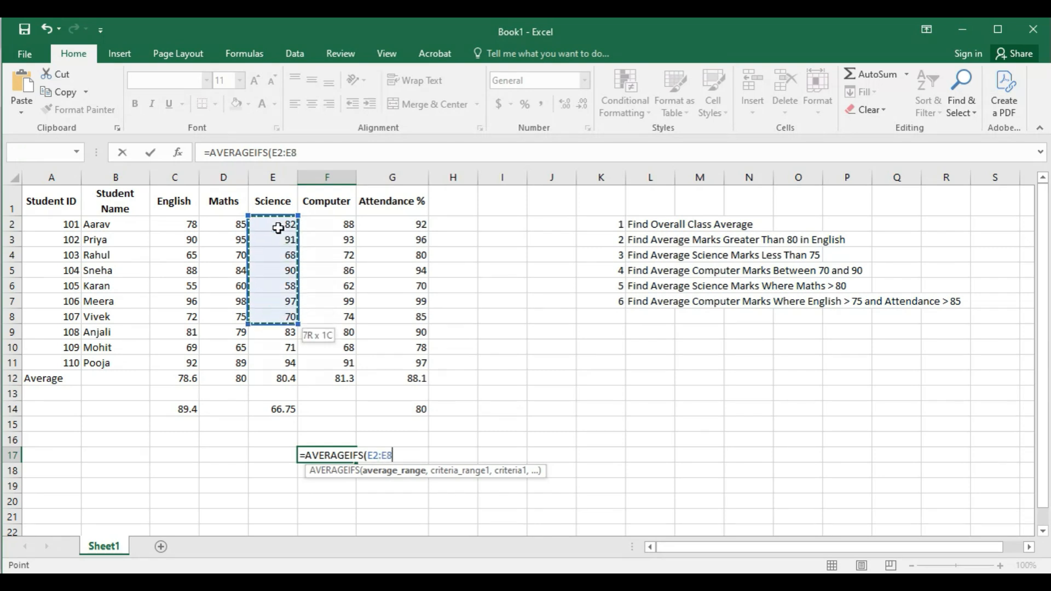
{"action": "key", "text": "shift+Down"}
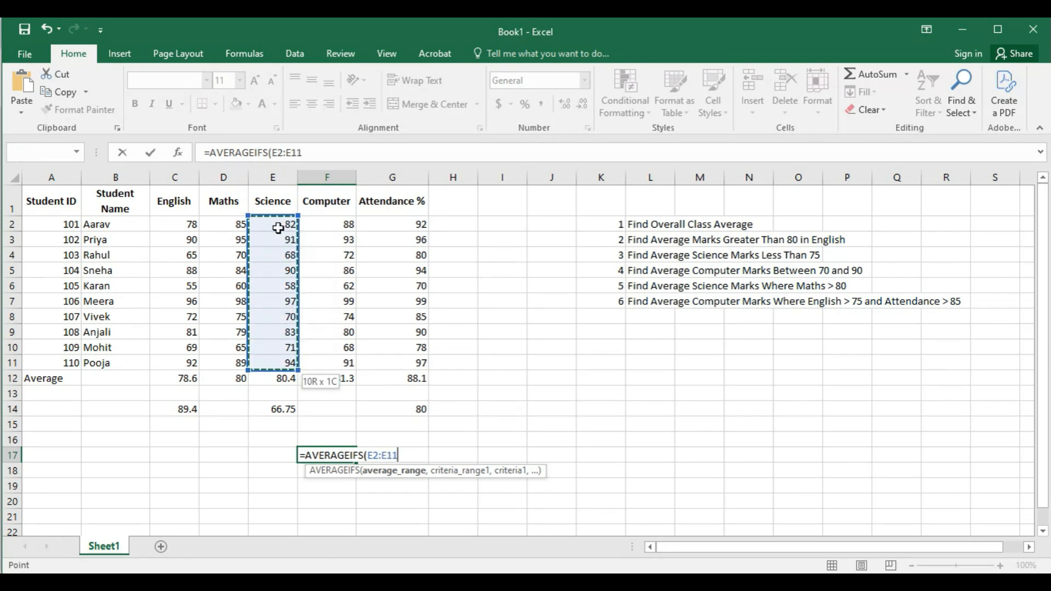
{"action": "type", "text": ","}
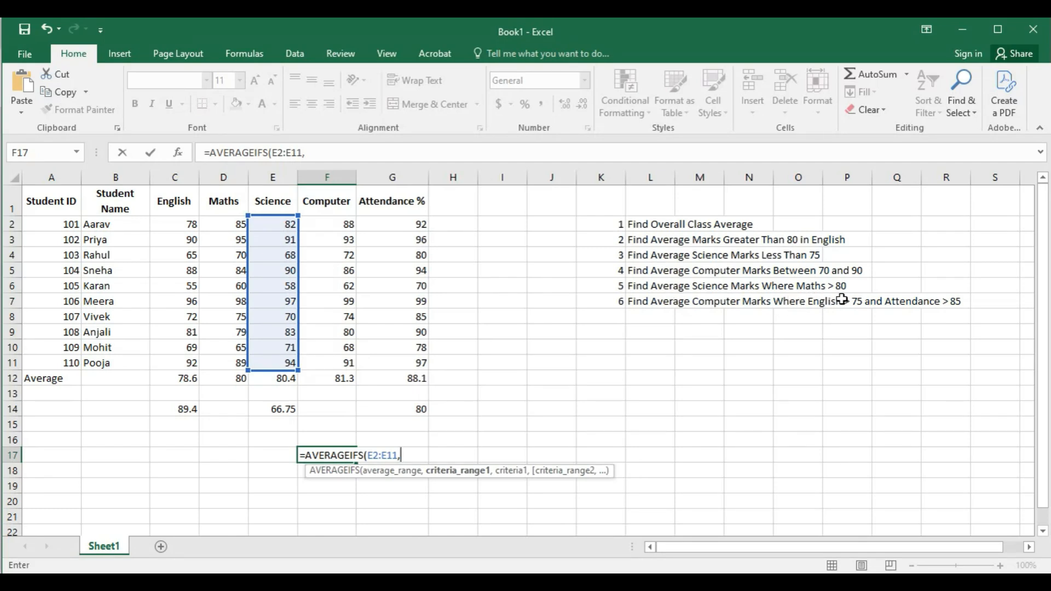
Add the Maths marks D2:D11 as the criteria range with the criterion ">80" and complete the AVERAGEIFS formula in F17
{"action": "left_click", "coordinate": [226, 228]}
{"action": "key", "text": "shift+Down"}
{"action": "key", "text": "shift+Down"}
{"action": "key", "text": "shift+Down"}
{"action": "key", "text": "shift+Down"}
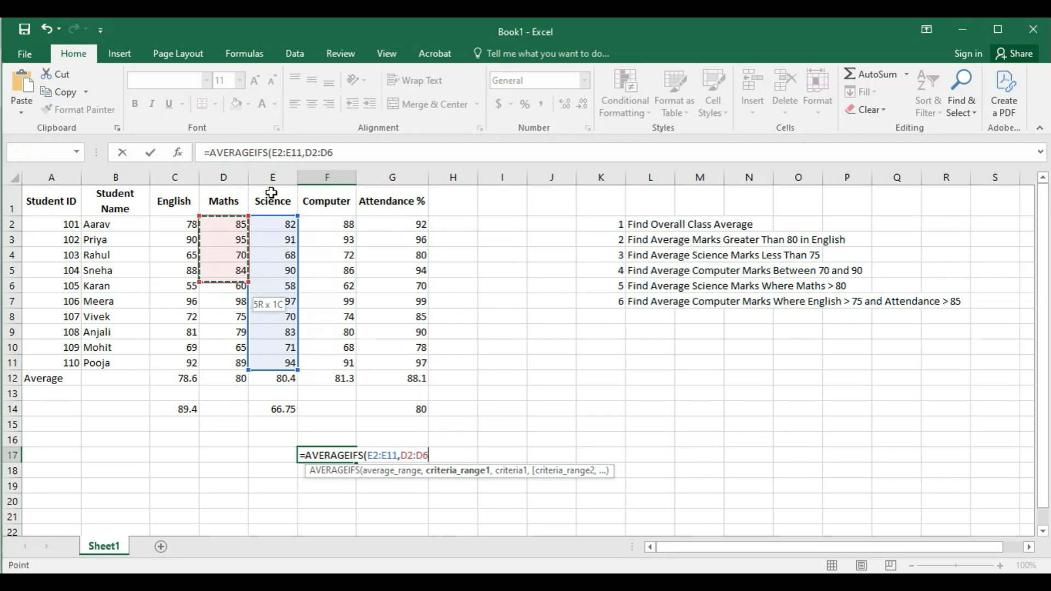
{"action": "key", "text": "shift+Down"}
{"action": "key", "text": "shift+Down"}
{"action": "key", "text": "shift+Down"}
{"action": "key", "text": "shift+Down"}
{"action": "key", "text": "shift+Down"}
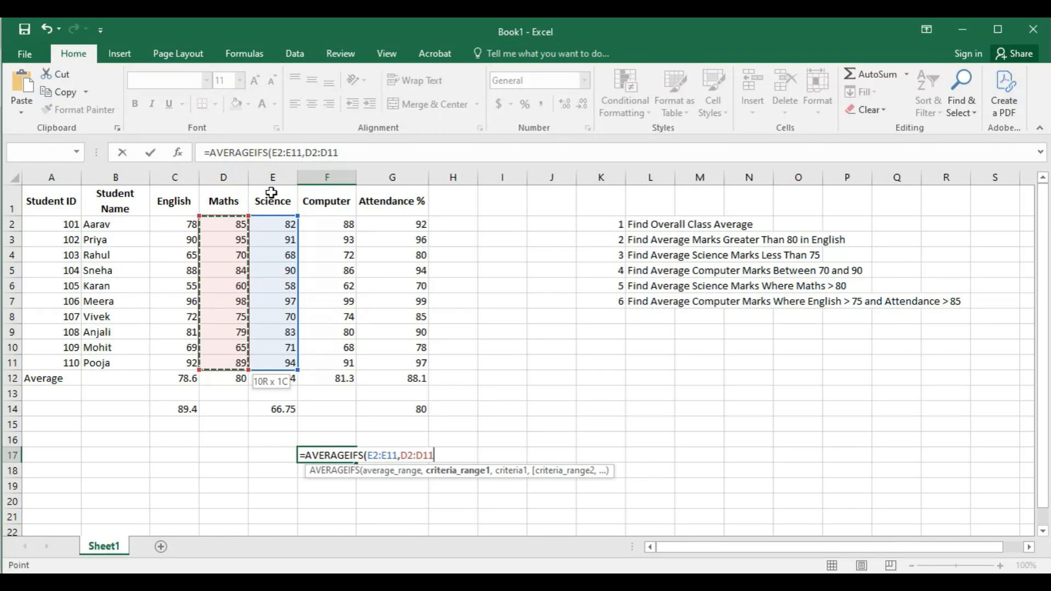
{"action": "type", "text": ",\">80"}
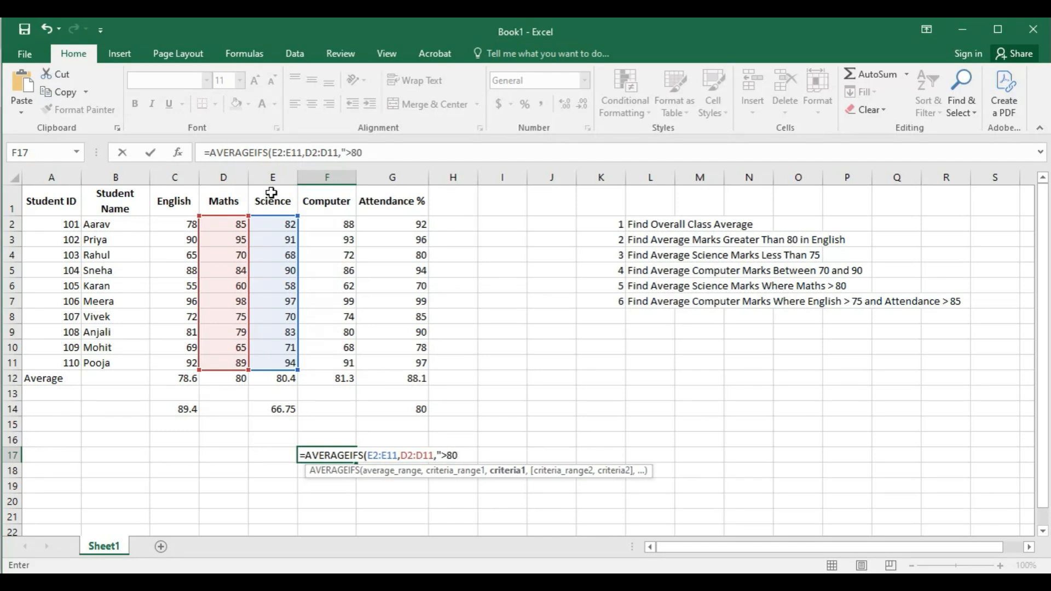
{"action": "key", "text": "Return"}
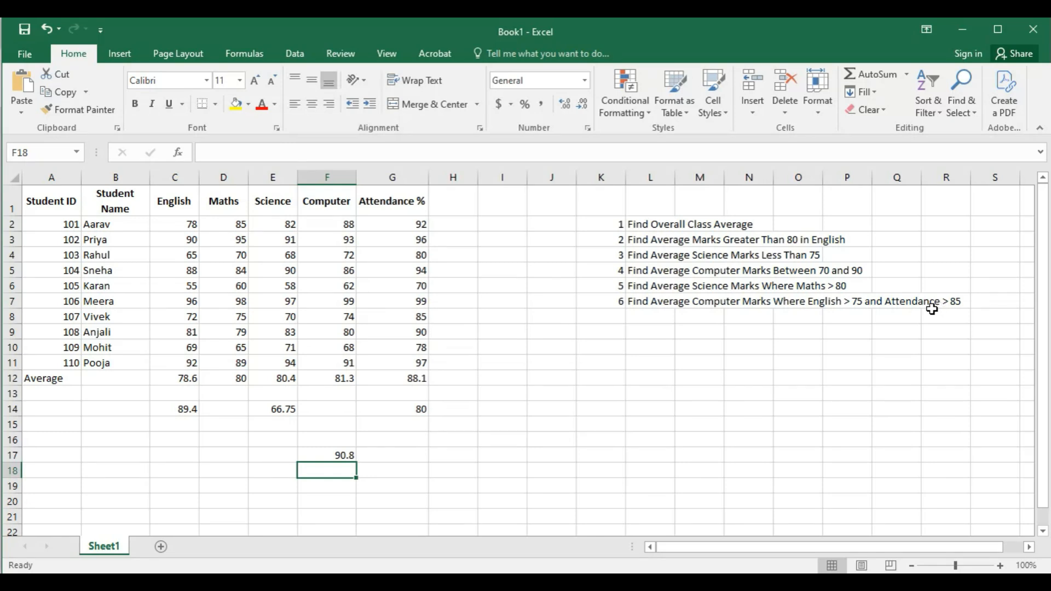
Begin an AVERAGEIFS formula in G17 with the English marks C2:C11 as the average range
{"action": "left_click", "coordinate": [413, 459]}
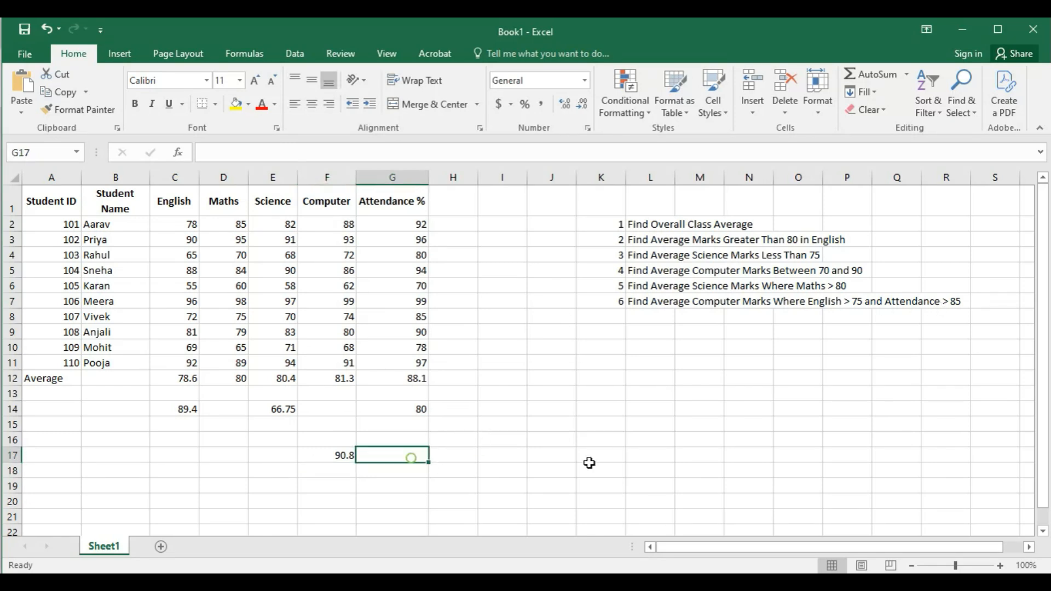
{"action": "type", "text": "=av"}
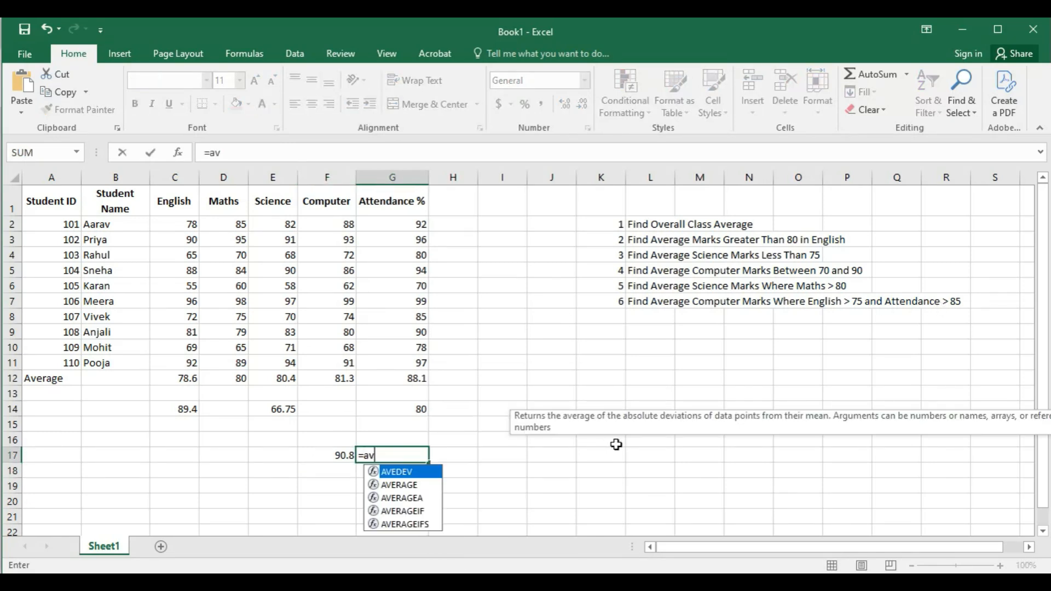
{"action": "key", "text": "Down"}
{"action": "key", "text": "Down"}
{"action": "key", "text": "Down"}
{"action": "key", "text": "Down"}
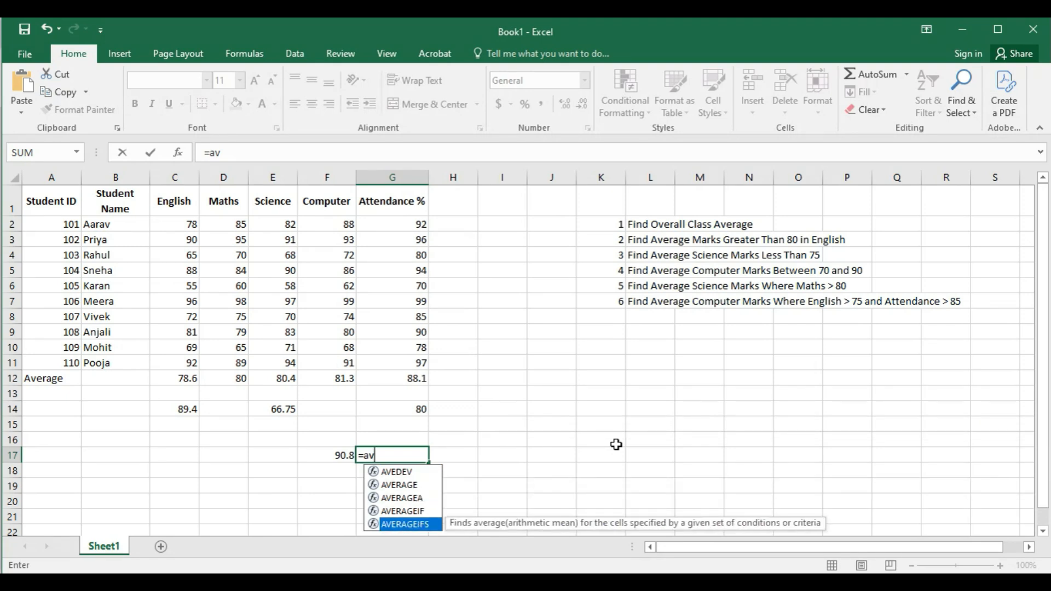
{"action": "key", "text": "Tab"}
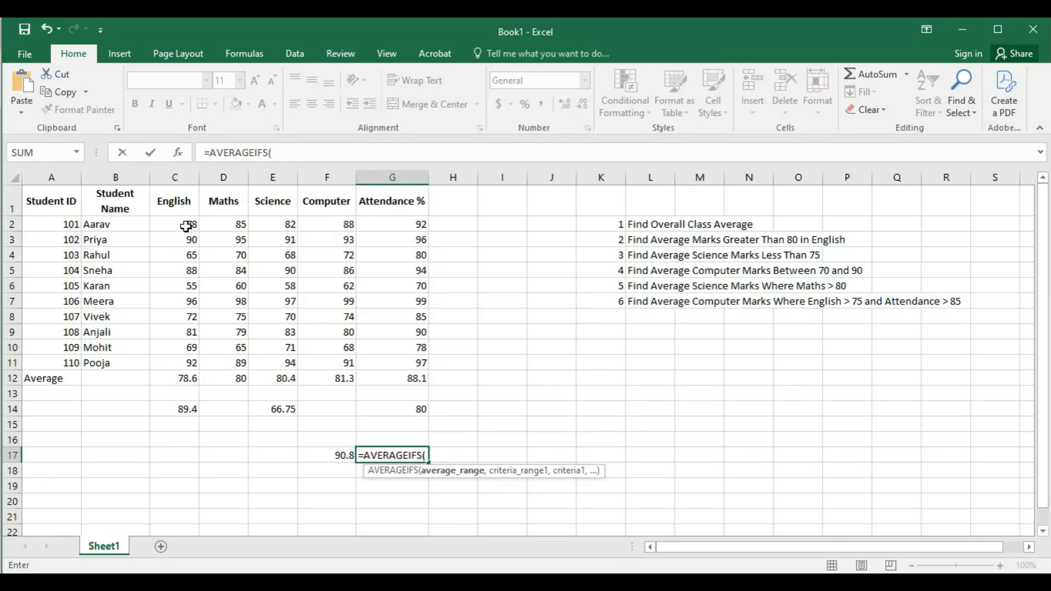
{"action": "left_click_drag", "start_coordinate": [186, 226], "coordinate": [186, 363]}
{"action": "type", "text": ","}
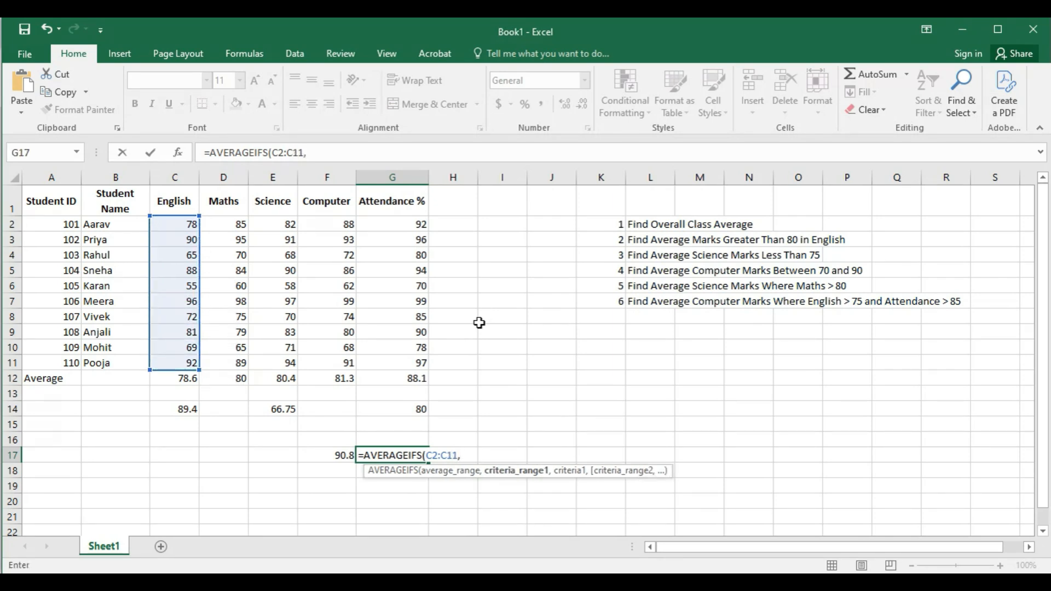
Add the first condition to the G17 formula: English marks C2:C11 with the criterion ">75"
{"action": "left_click", "coordinate": [186, 224]}
{"action": "left_click_drag", "start_coordinate": [187, 224], "coordinate": [187, 362]}
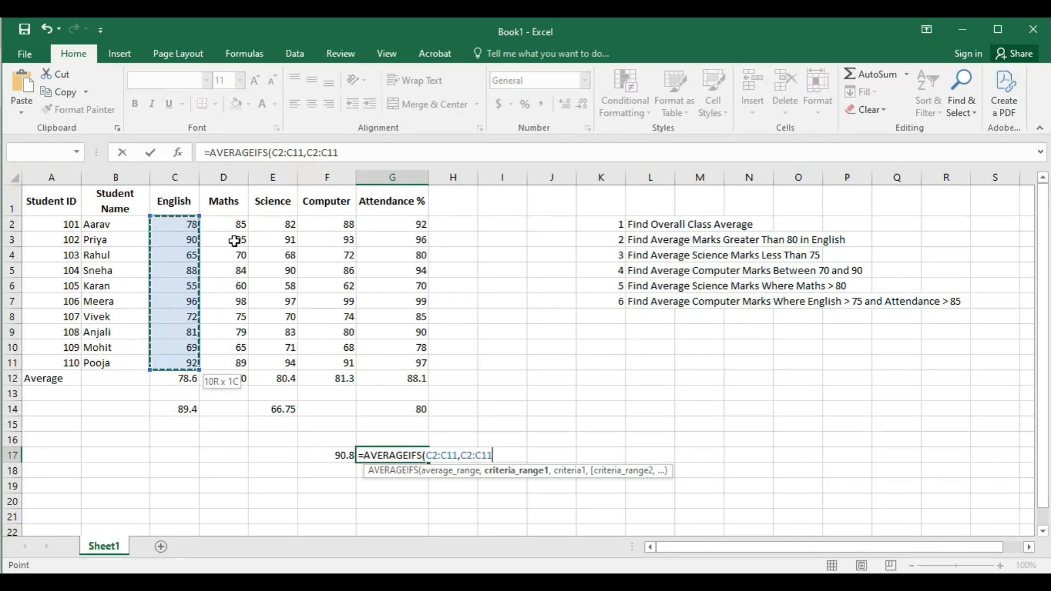
{"action": "type", "text": ",\">75"}
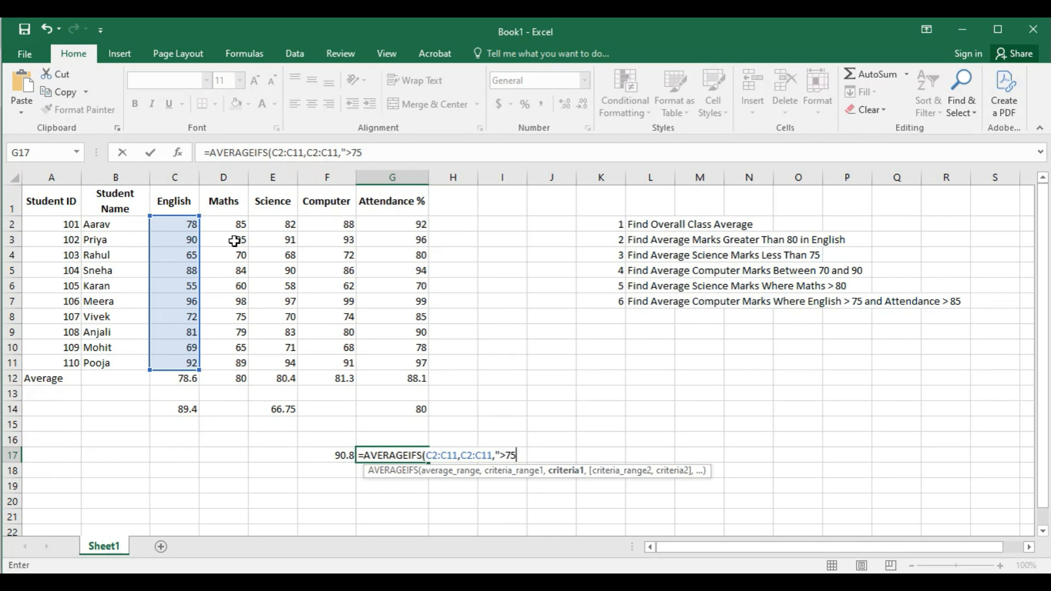
{"action": "type", "text": "\","}
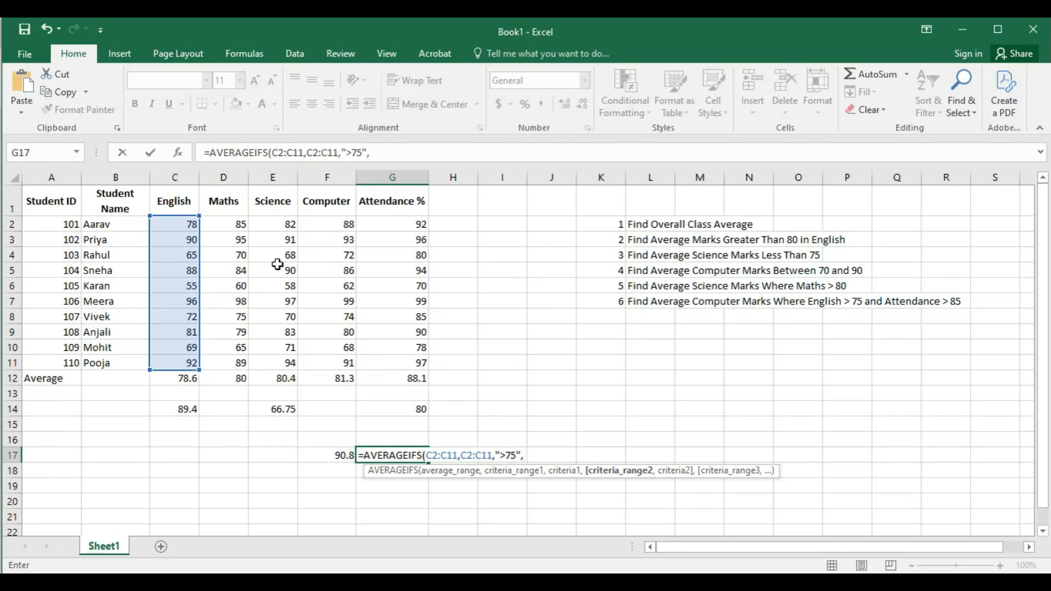
Add the second condition, Attendance G2:G11 with the criterion ">85", and complete the AVERAGEIFS formula in G17
{"action": "left_click", "coordinate": [419, 225]}
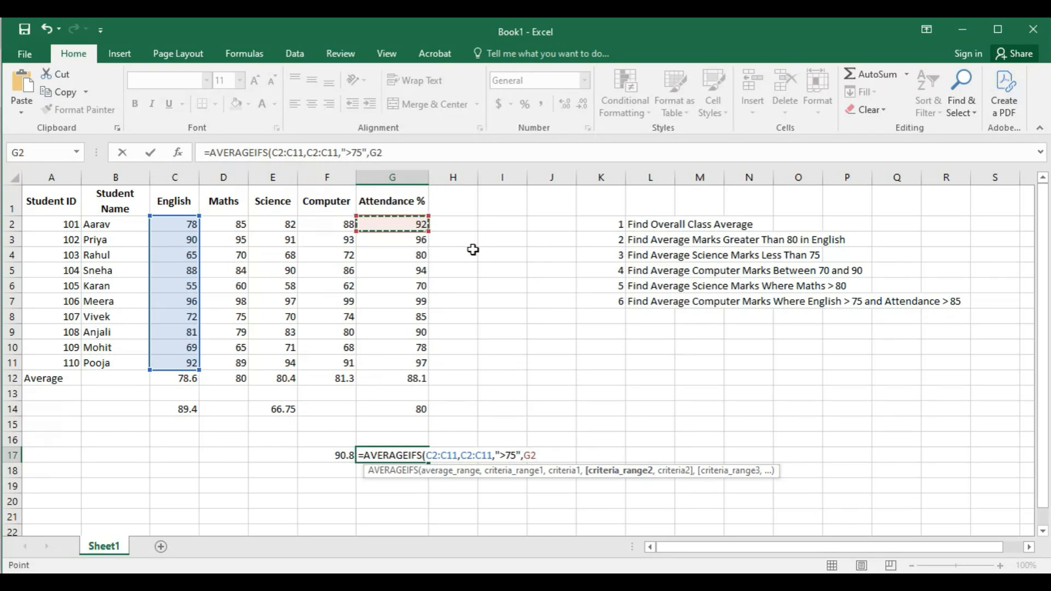
{"action": "left_click_drag", "start_coordinate": [420, 225], "coordinate": [419, 362]}
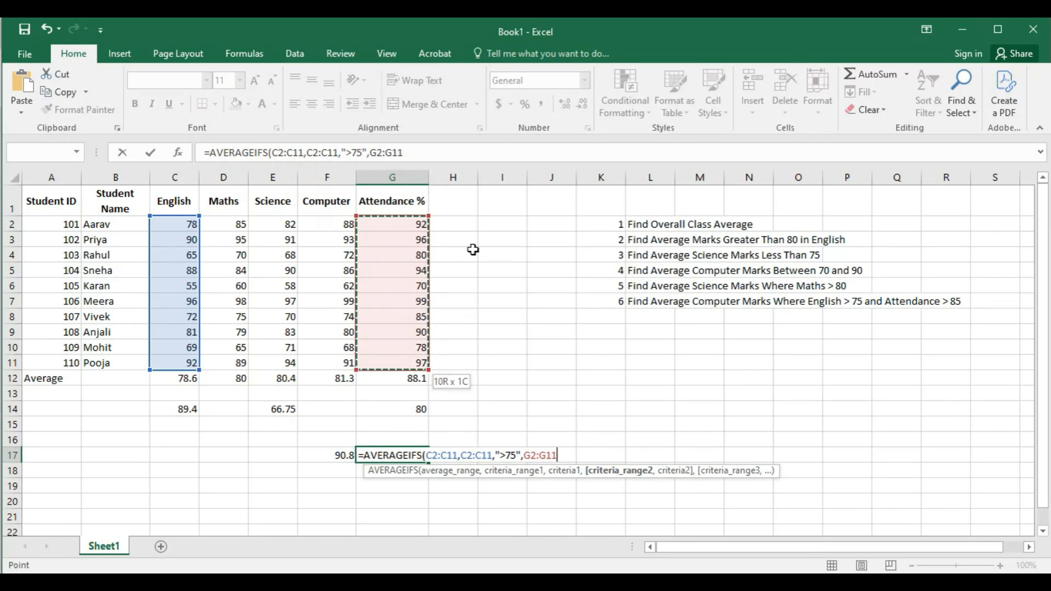
{"action": "type", "text": ",\">85"}
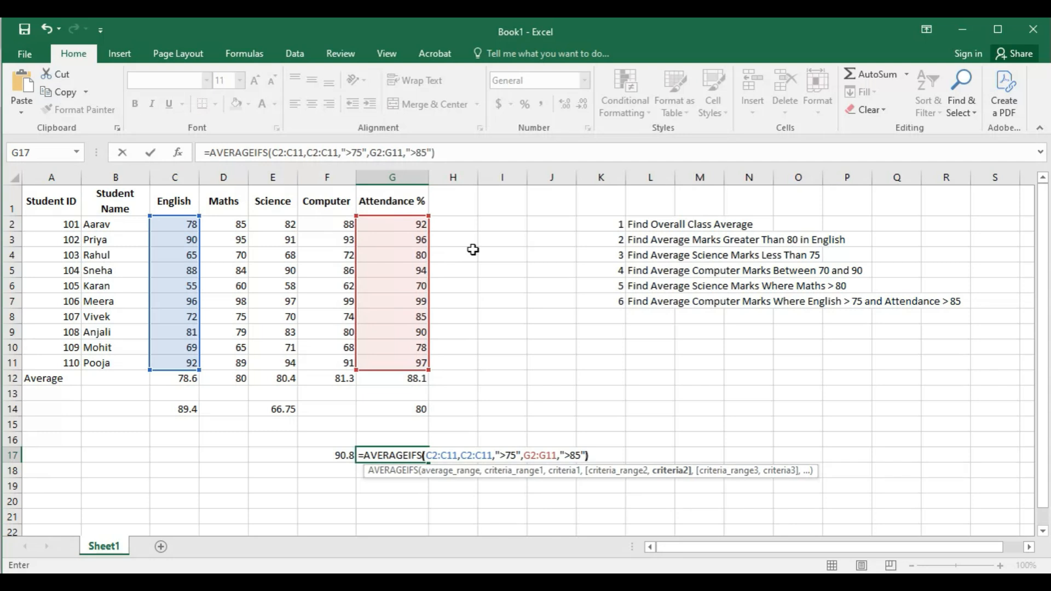
{"action": "key", "text": "Return"}
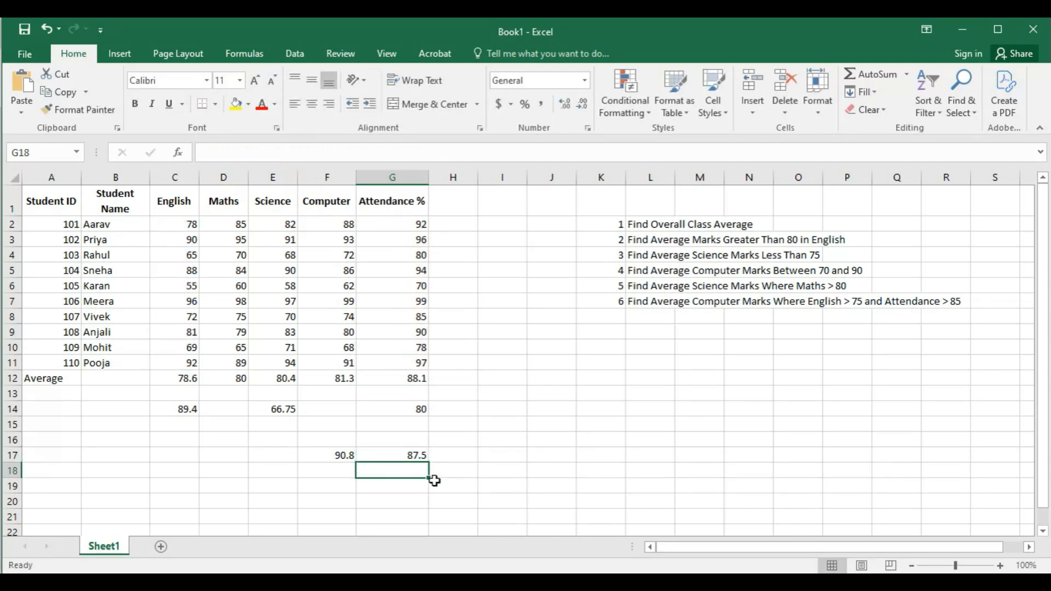